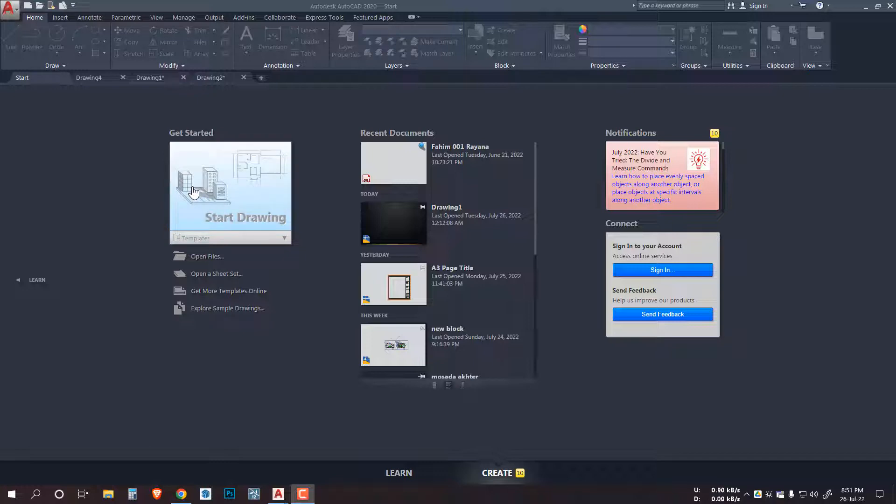
Start a new drawing with the grid display off and snap mode on.
{"action": "left_click", "coordinate": [245, 183]}
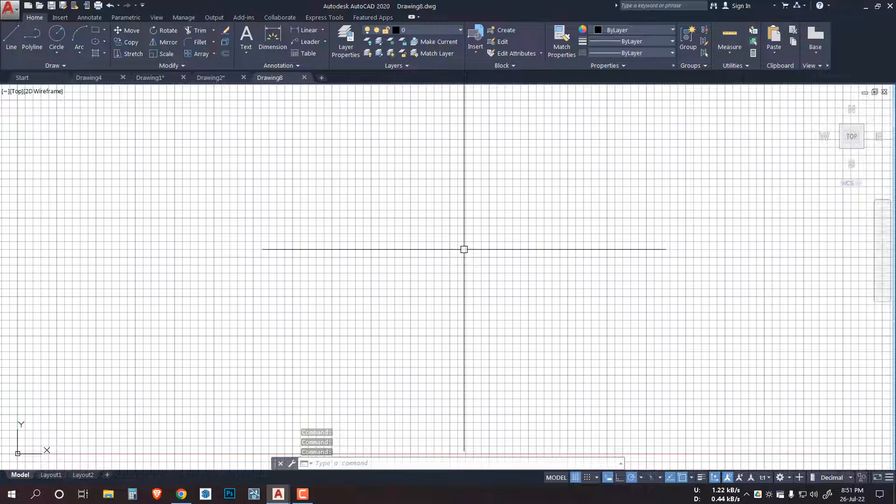
{"action": "left_click", "coordinate": [575, 477]}
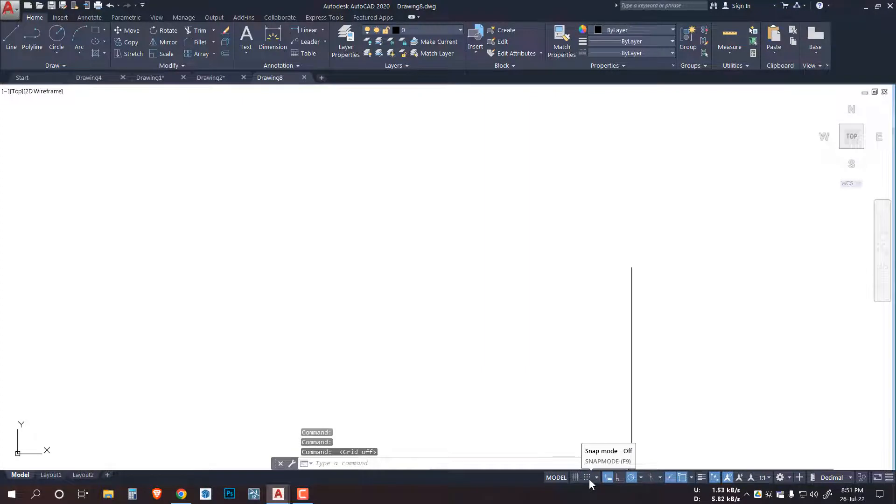
{"action": "left_click", "coordinate": [589, 479]}
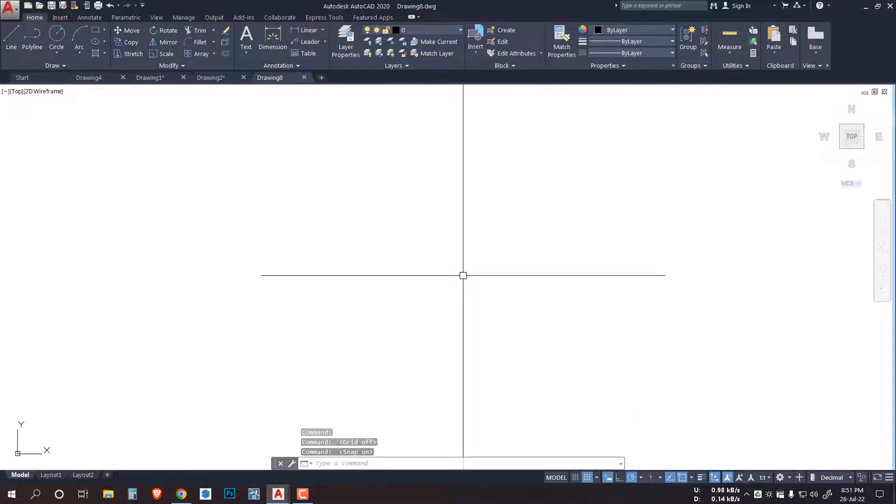
Set the drawing's length unit type to Architectural.
{"action": "type", "text": "un"}
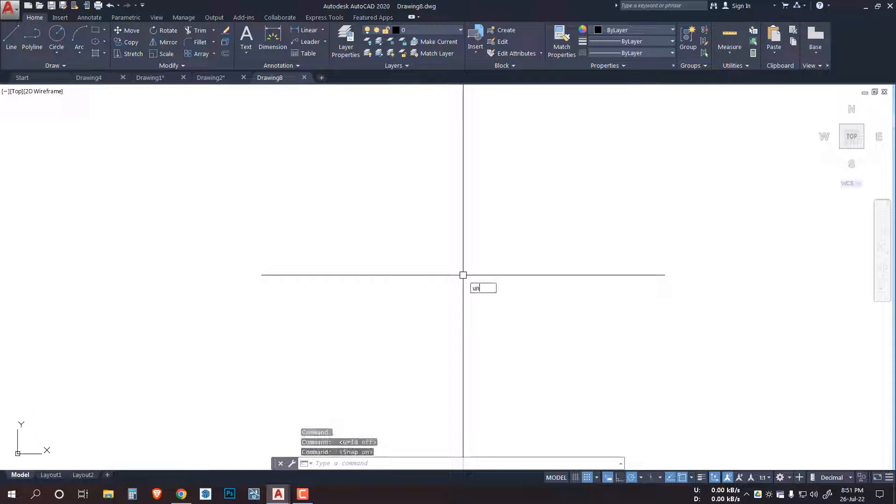
{"action": "key", "text": "Return"}
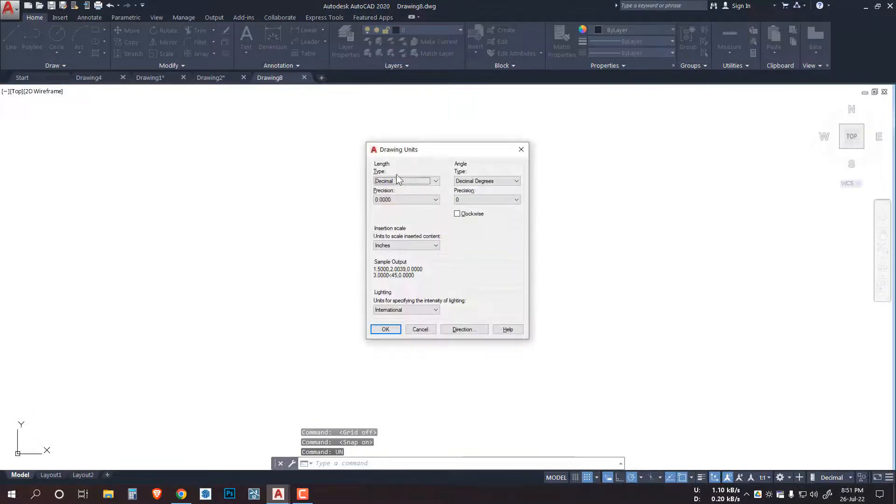
{"action": "left_click", "coordinate": [405, 180]}
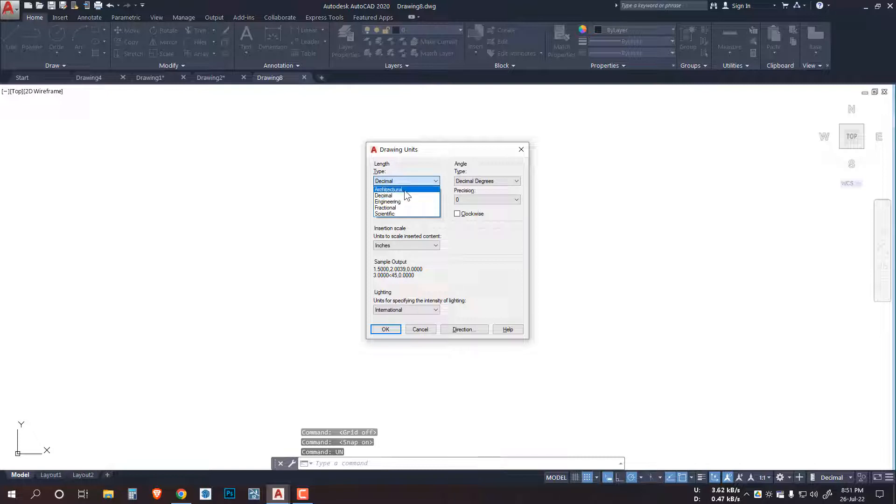
{"action": "left_click", "coordinate": [404, 190]}
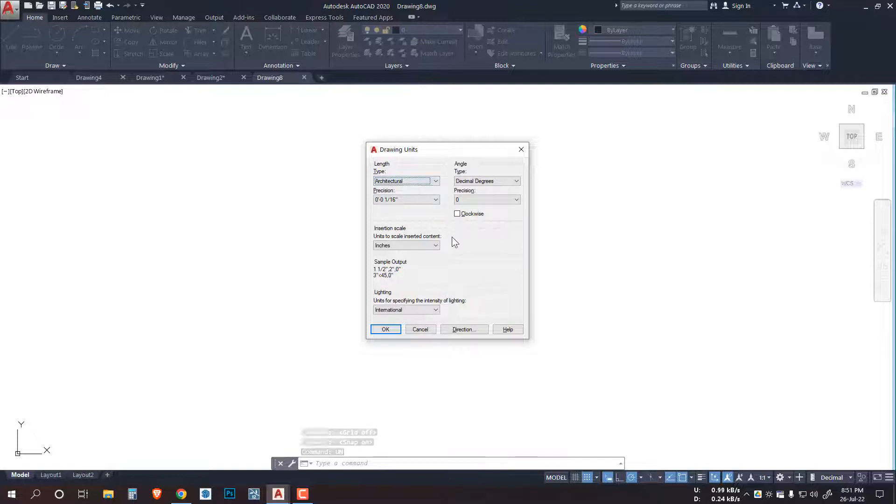
{"action": "left_click", "coordinate": [385, 330]}
Create a new dimension style based on Standard, entering the author's first name as the style name.
{"action": "type", "text": "D"}
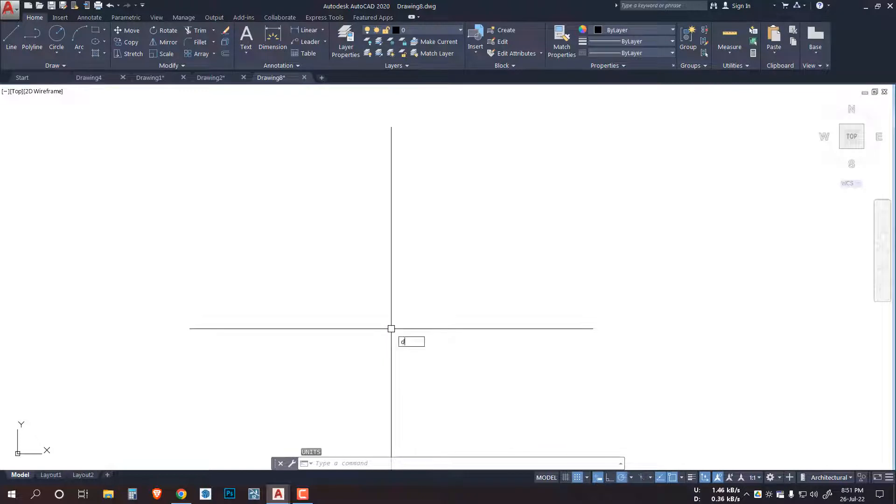
{"action": "key", "text": "Return"}
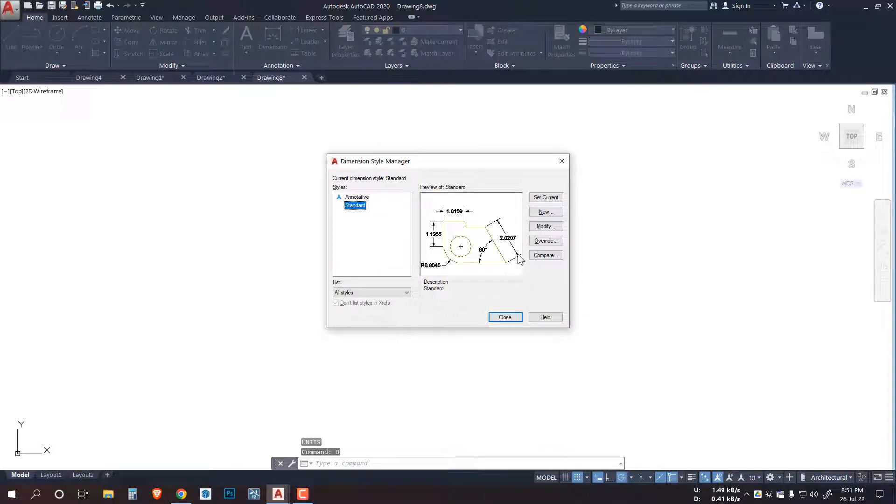
{"action": "left_click", "coordinate": [549, 215]}
{"action": "left_click", "coordinate": [417, 220]}
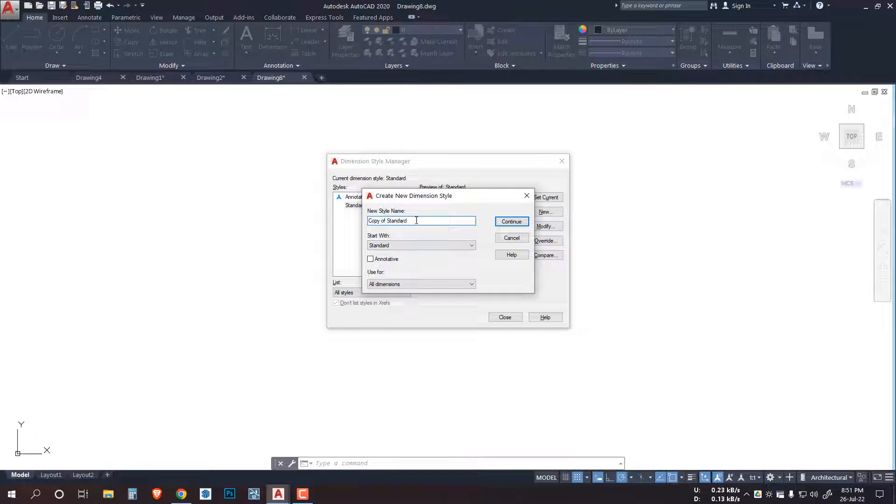
{"action": "left_click_drag", "start_coordinate": [416, 220], "coordinate": [290, 216]}
{"action": "type", "text": "F"}
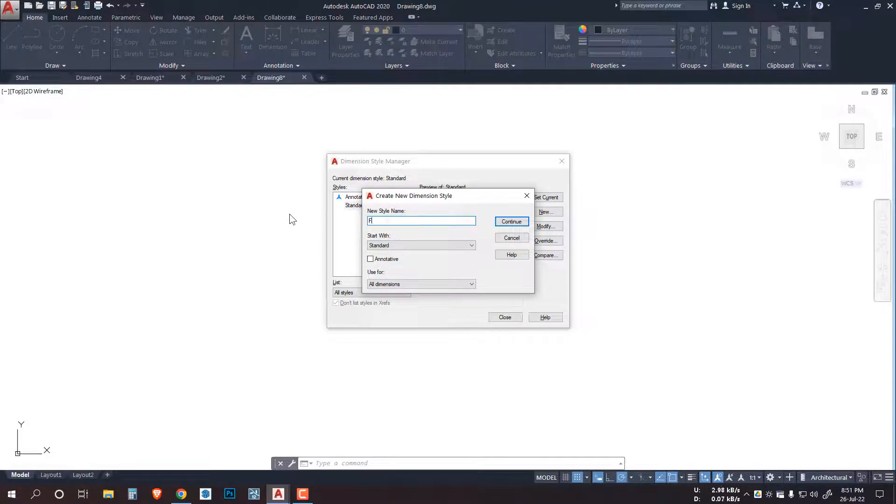
{"action": "type", "text": "ahim"}
{"action": "key", "text": "Return"}
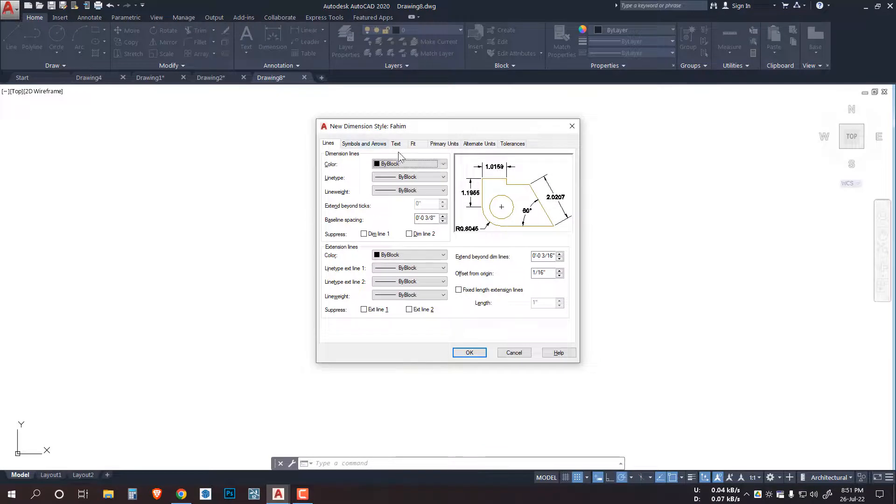
Set the new dimension style's primary units to Architectural and turn off zero suppression for 0 inches.
{"action": "left_click", "coordinate": [452, 144]}
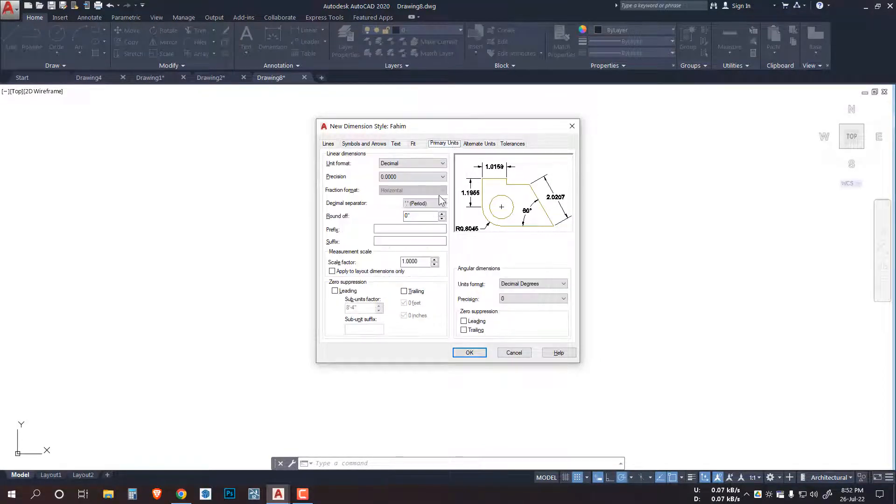
{"action": "left_click", "coordinate": [415, 163]}
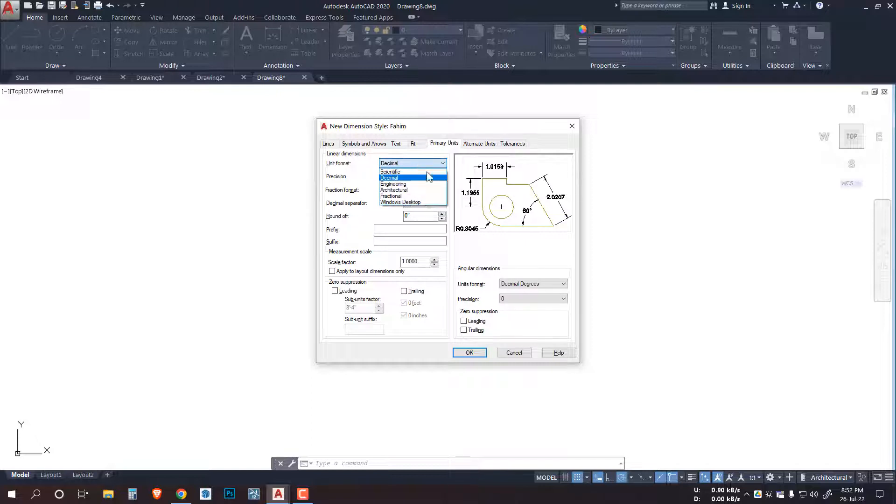
{"action": "left_click", "coordinate": [408, 190]}
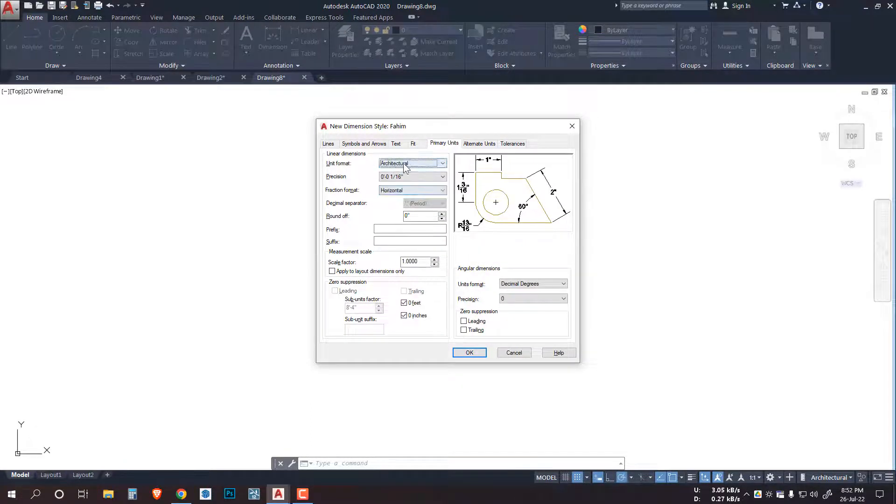
{"action": "left_click", "coordinate": [404, 316]}
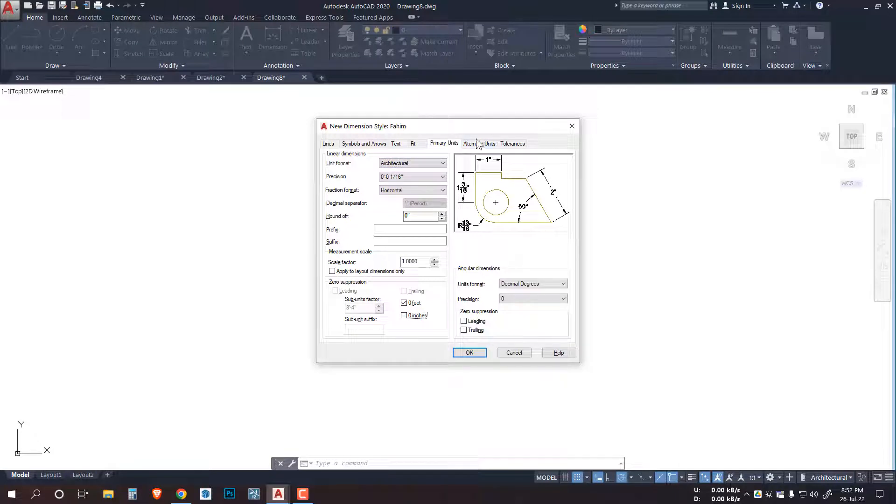
Set the height of the Standard text style used by the dimension style to 5 inches, keeping the Arial font.
{"action": "left_click", "coordinate": [413, 144]}
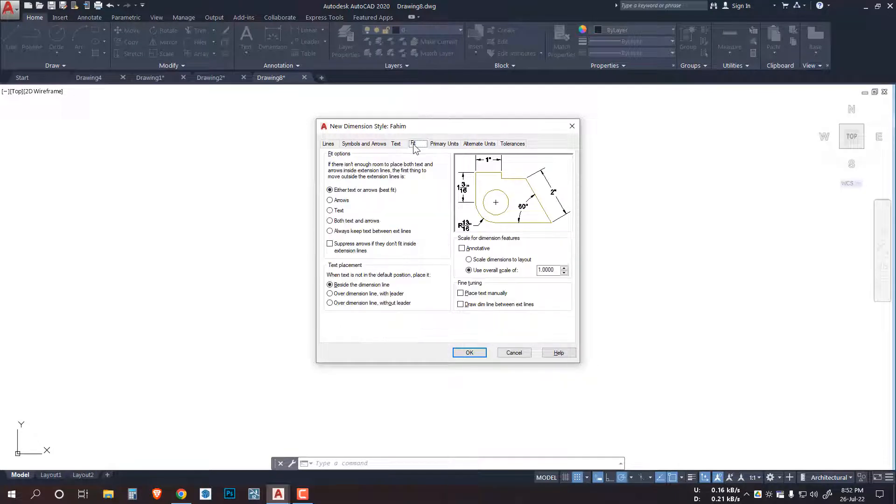
{"action": "left_click", "coordinate": [396, 144]}
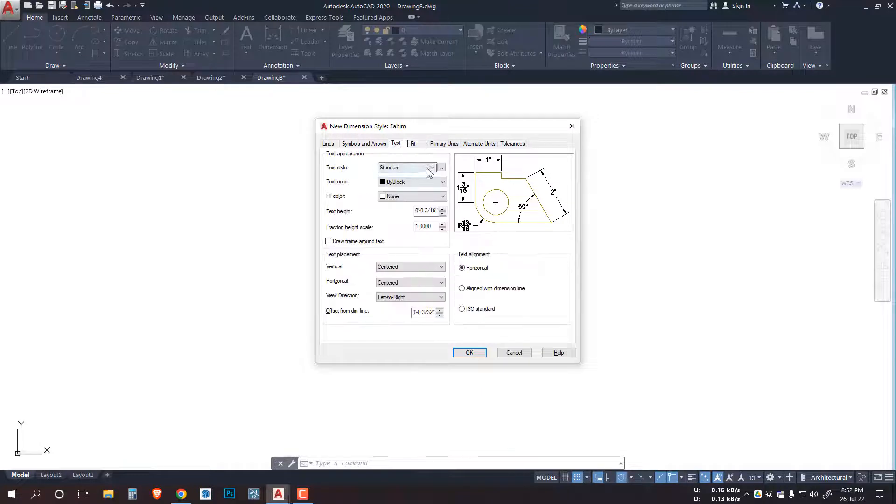
{"action": "left_click", "coordinate": [441, 168]}
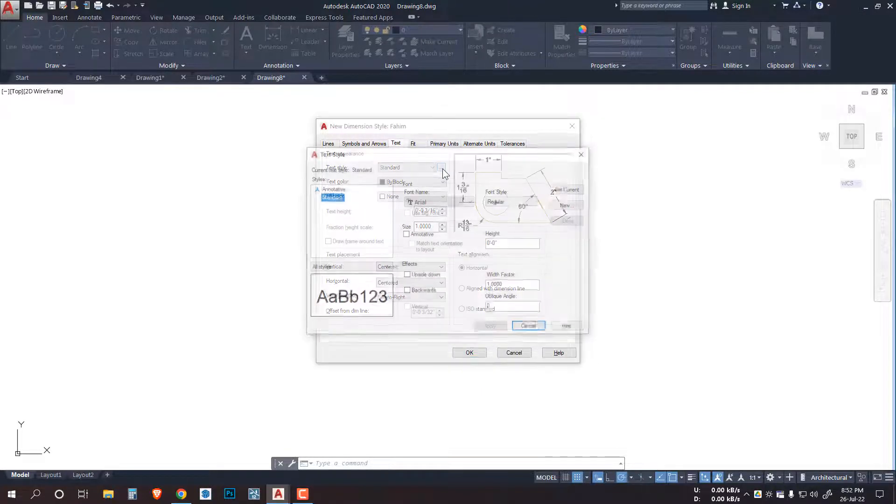
{"action": "left_click", "coordinate": [506, 243]}
{"action": "left_click_drag", "start_coordinate": [506, 243], "coordinate": [470, 245]}
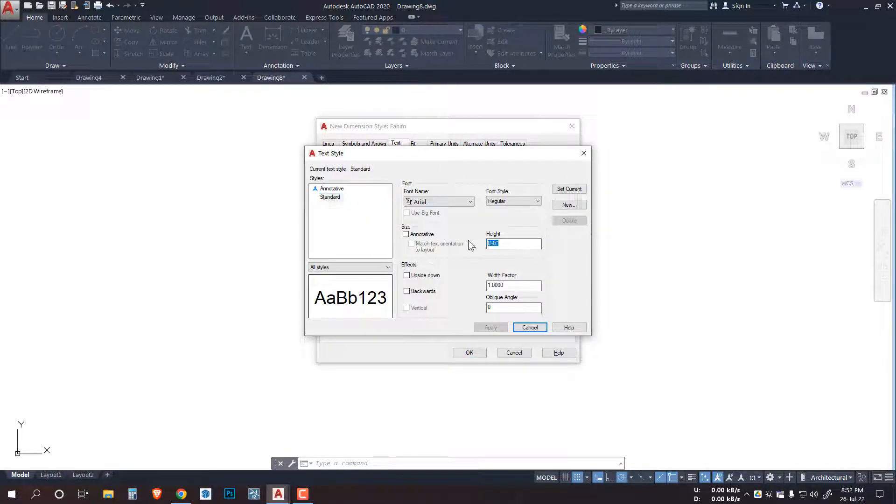
{"action": "type", "text": "5"}
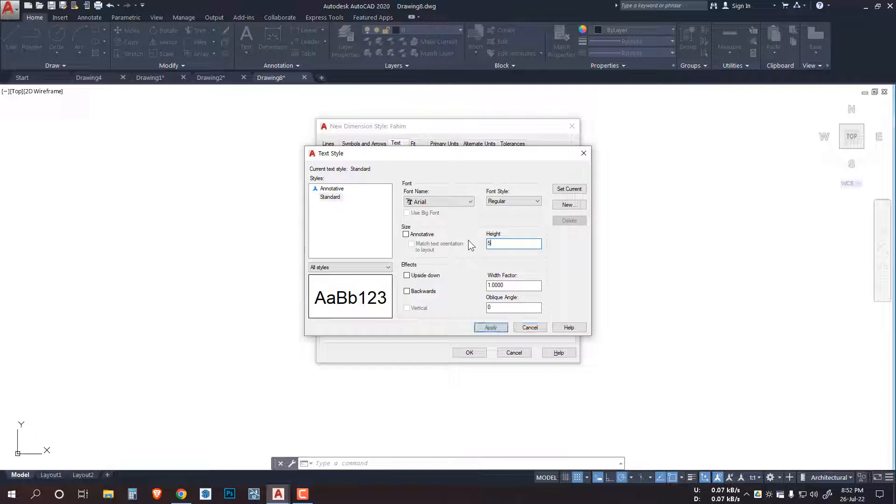
{"action": "left_click", "coordinate": [490, 327]}
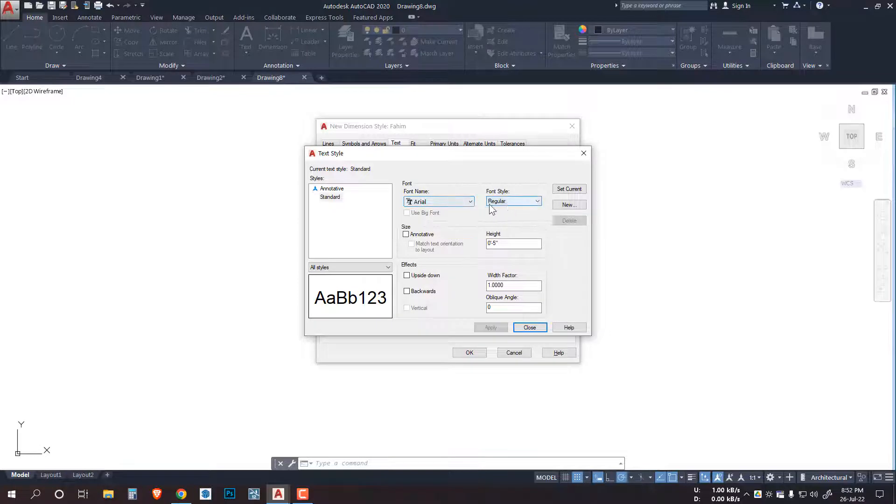
{"action": "left_click", "coordinate": [435, 201]}
{"action": "left_click", "coordinate": [435, 201]}
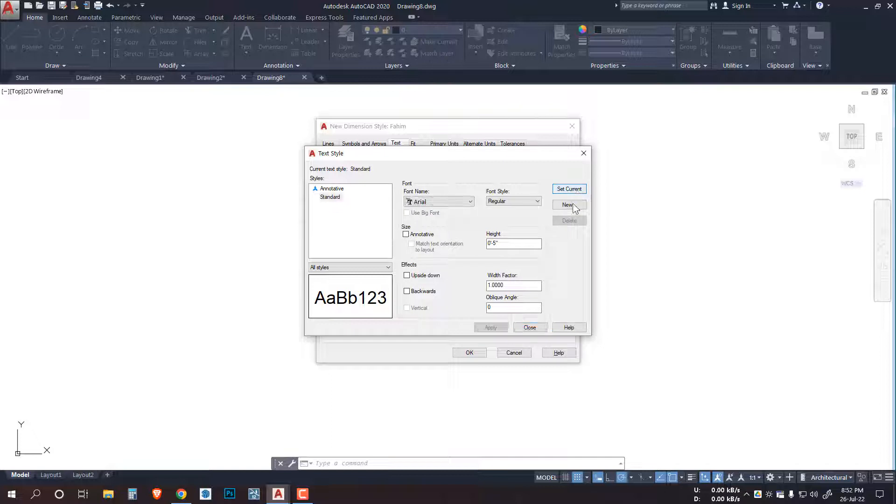
{"action": "left_click", "coordinate": [530, 327]}
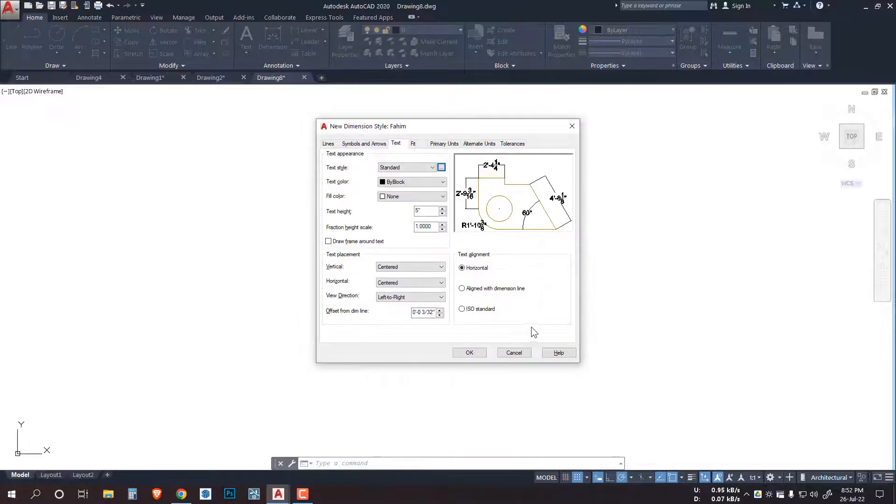
Set the first, second and leader arrowheads to Dot small with an arrow size of 3 inches.
{"action": "left_click", "coordinate": [364, 144]}
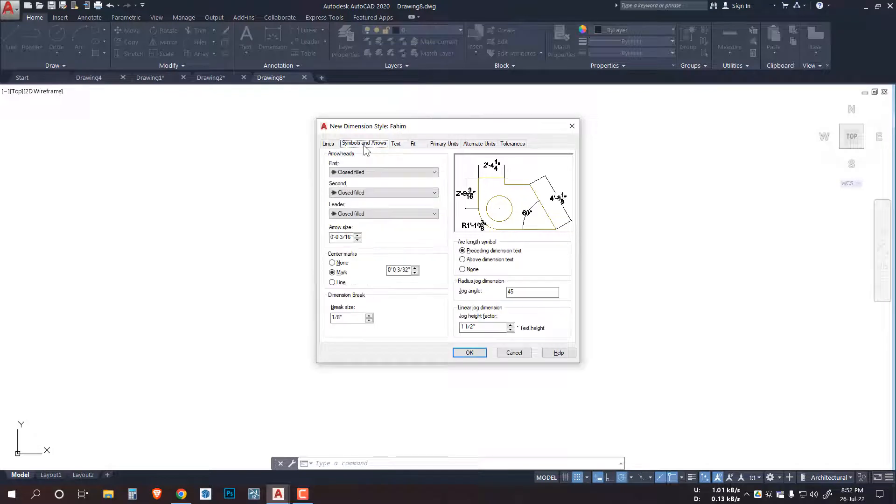
{"action": "left_click", "coordinate": [390, 173]}
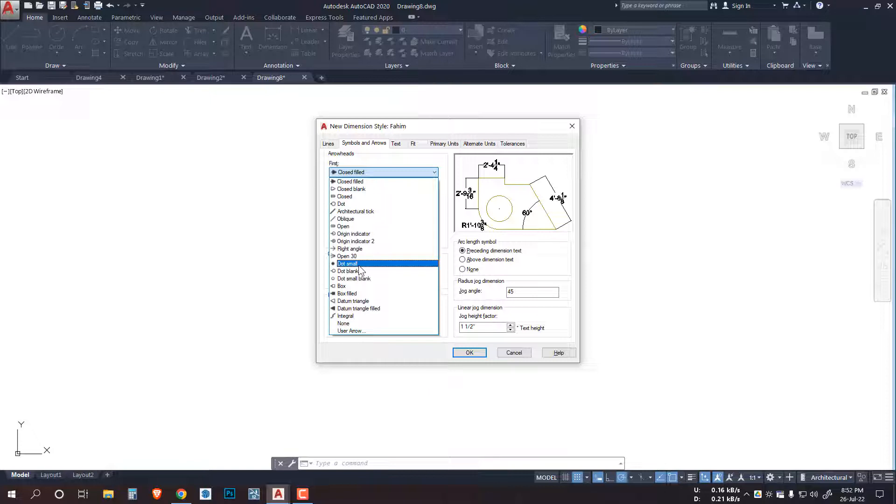
{"action": "left_click", "coordinate": [359, 266]}
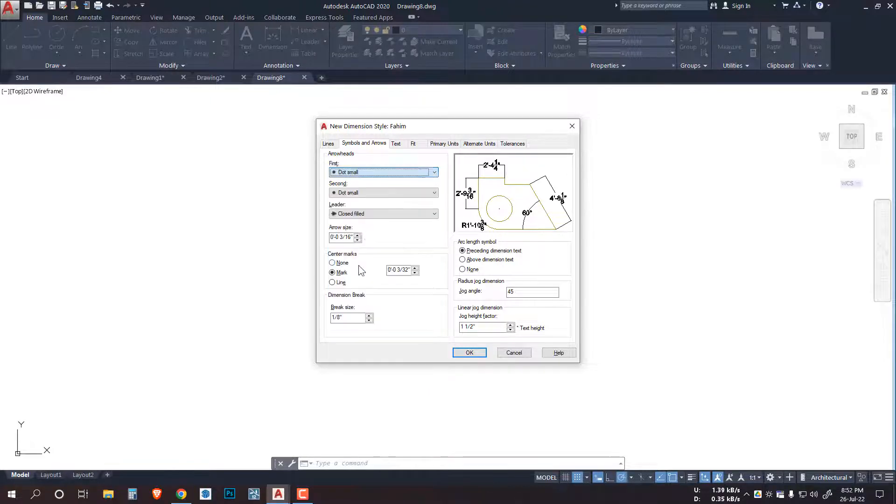
{"action": "left_click", "coordinate": [363, 214]}
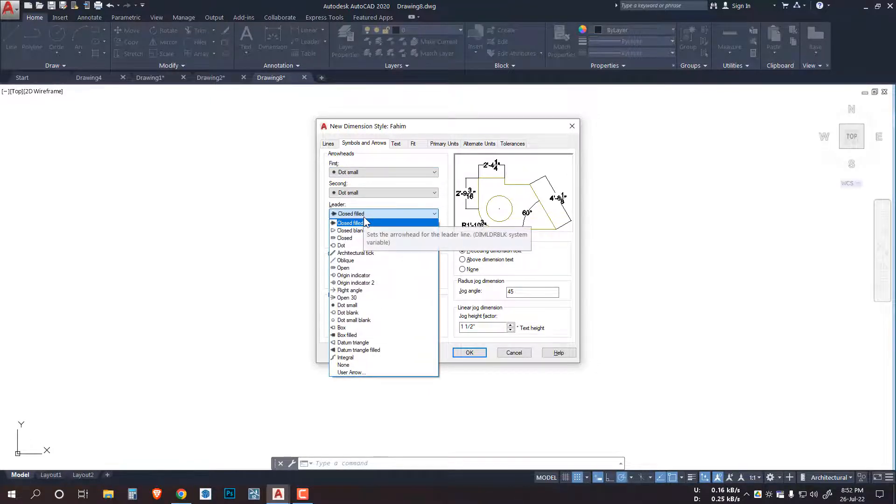
{"action": "left_click", "coordinate": [376, 305]}
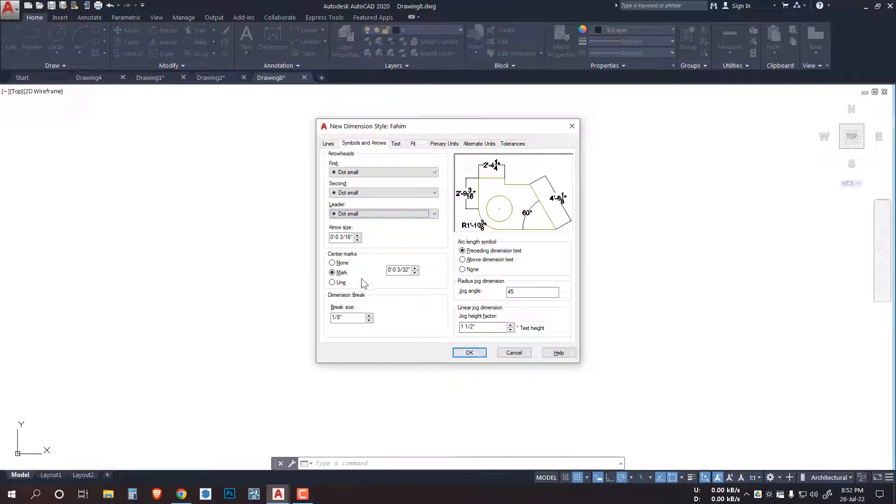
{"action": "left_click_drag", "start_coordinate": [331, 238], "coordinate": [382, 241]}
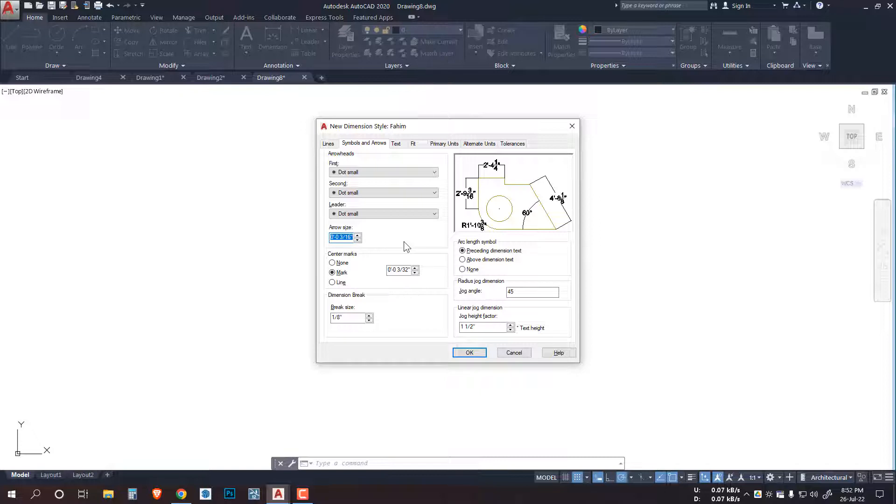
{"action": "type", "text": "3"}
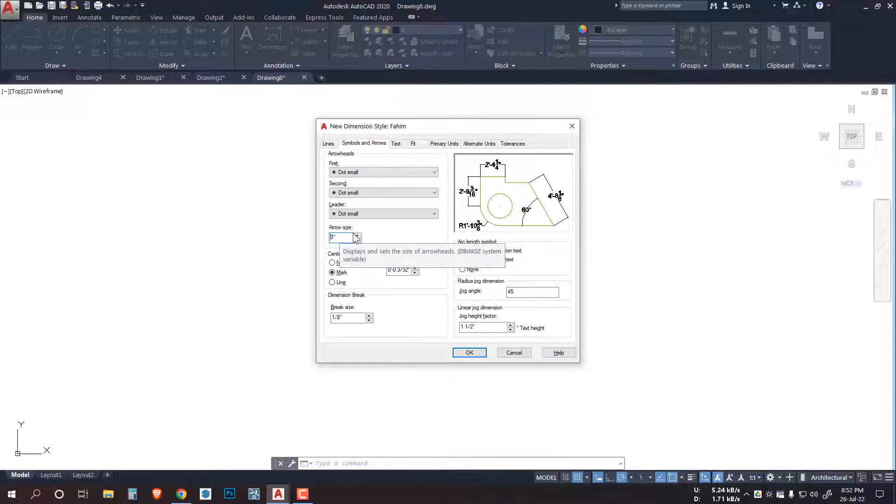
Pick index color 132 as the color of the new style's dimension lines.
{"action": "left_click", "coordinate": [330, 144]}
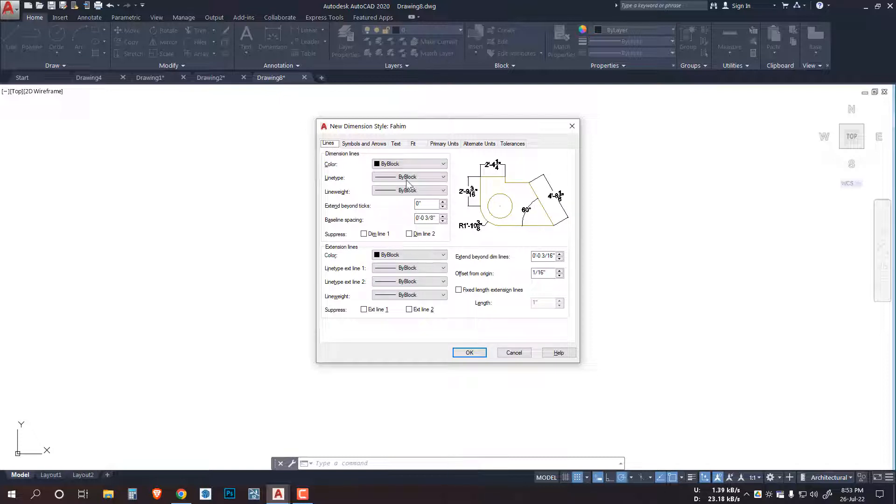
{"action": "left_click", "coordinate": [416, 164]}
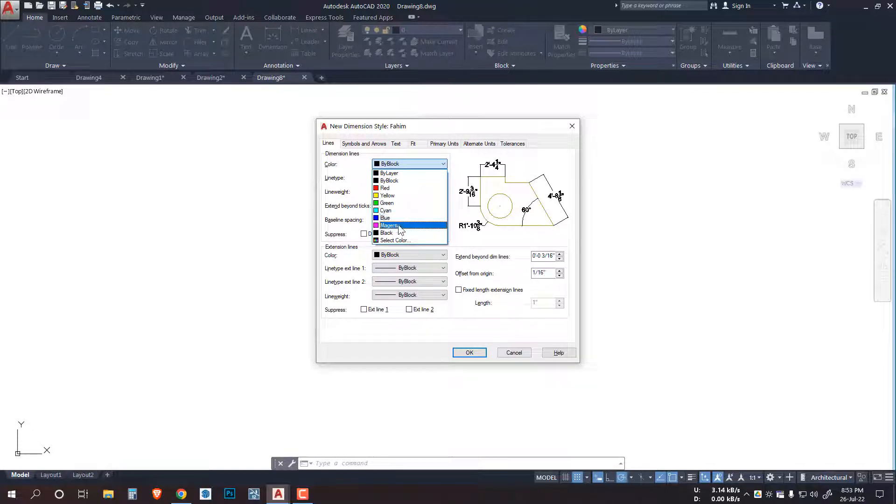
{"action": "left_click", "coordinate": [401, 240]}
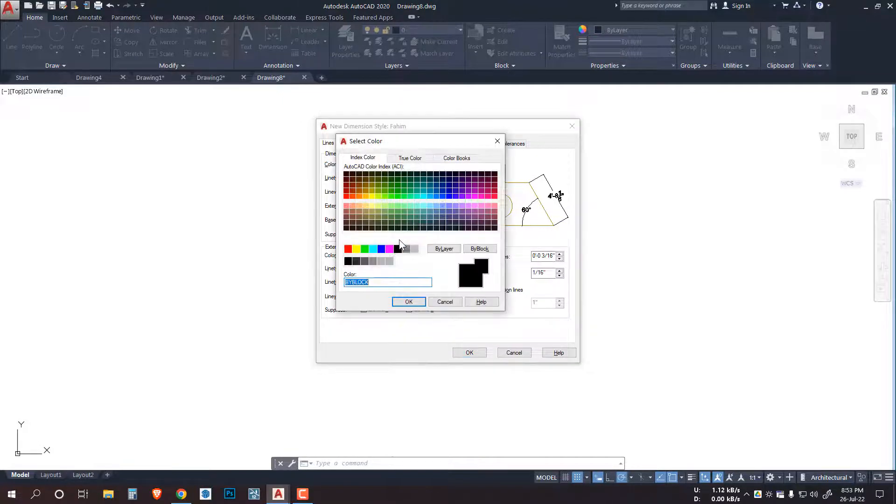
{"action": "left_click", "coordinate": [449, 299]}
{"action": "left_click", "coordinate": [418, 164]}
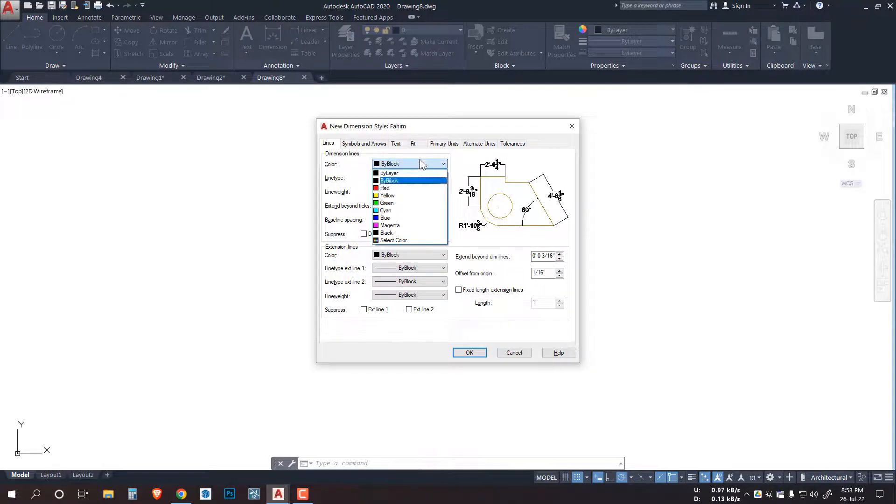
{"action": "left_click", "coordinate": [401, 240]}
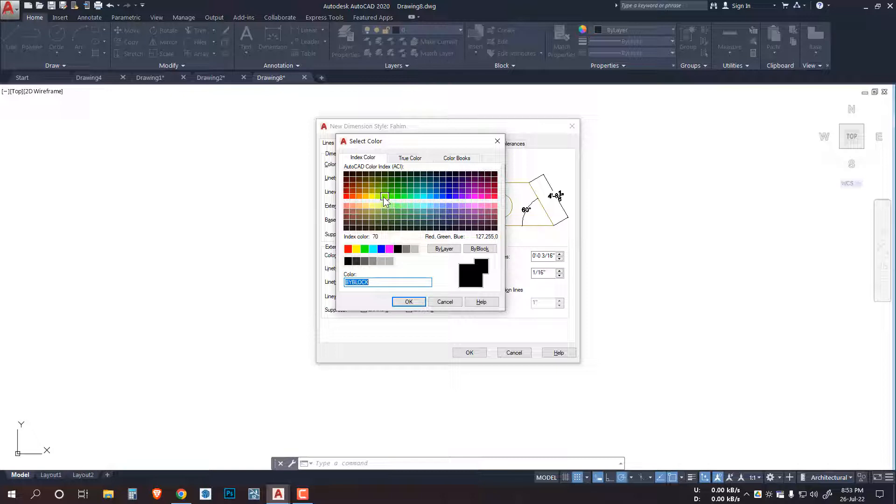
{"action": "left_click", "coordinate": [410, 194]}
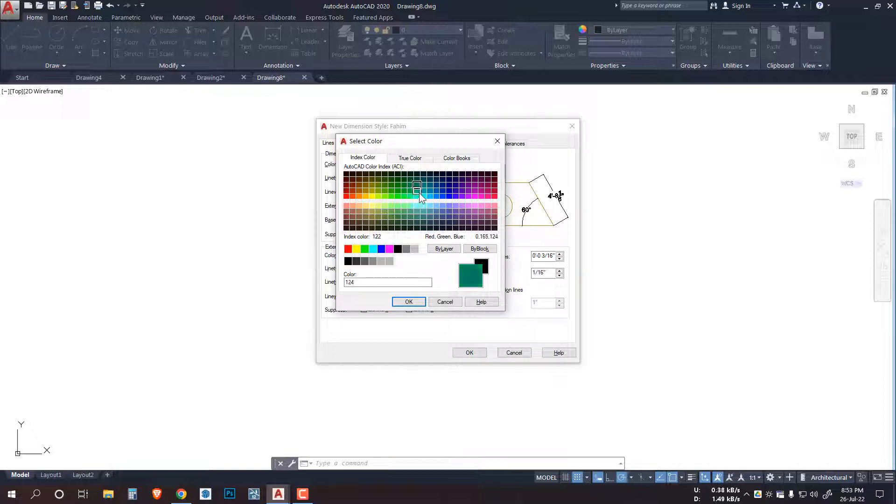
{"action": "left_click", "coordinate": [422, 191]}
{"action": "left_click", "coordinate": [424, 197]}
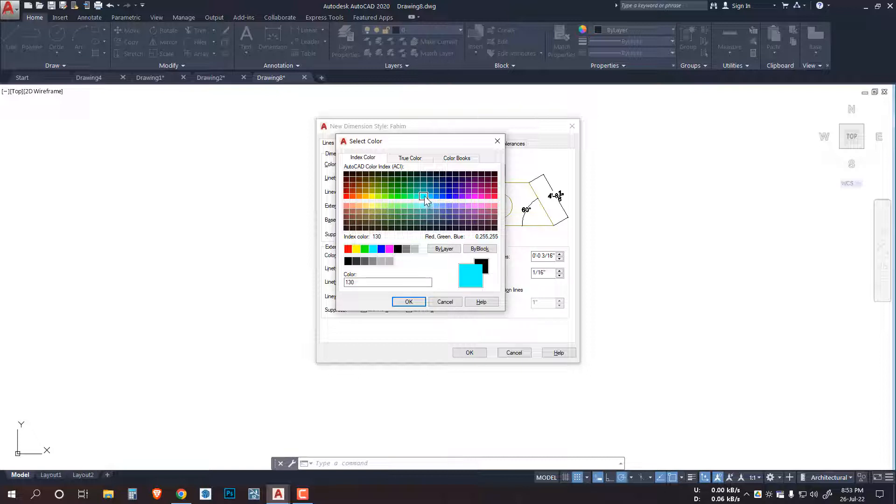
{"action": "left_click", "coordinate": [424, 192]}
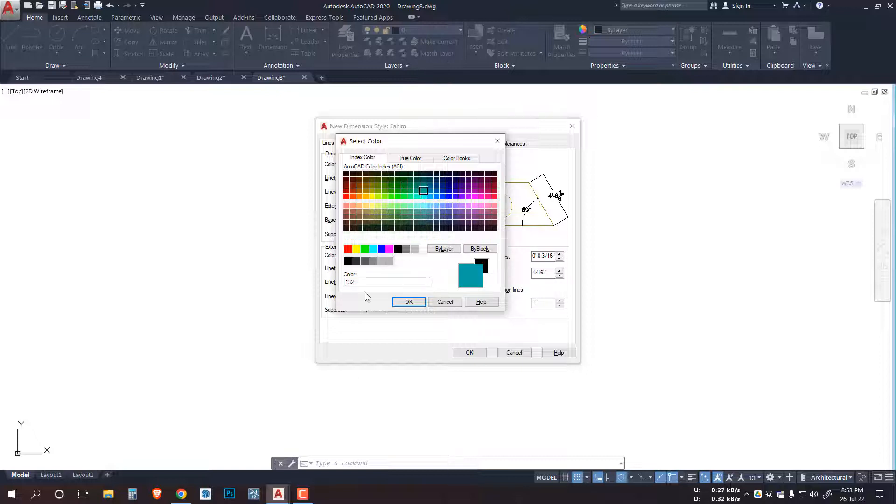
Copy the color number 132 and apply that color to the dimension lines.
{"action": "double_click", "coordinate": [349, 283]}
{"action": "right_click", "coordinate": [348, 284]}
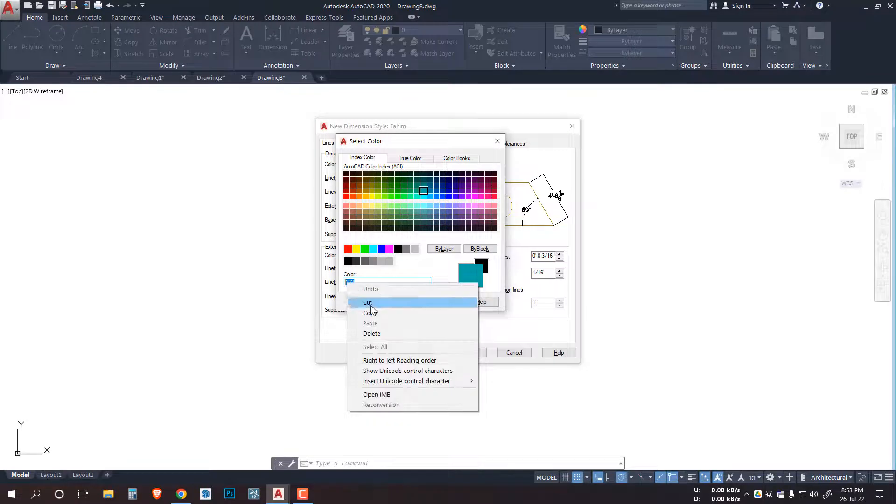
{"action": "left_click", "coordinate": [370, 312]}
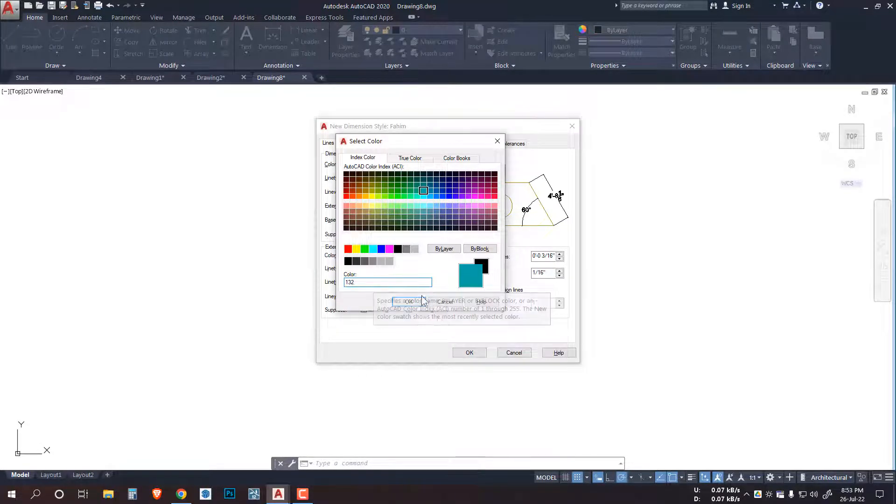
{"action": "left_click", "coordinate": [408, 302]}
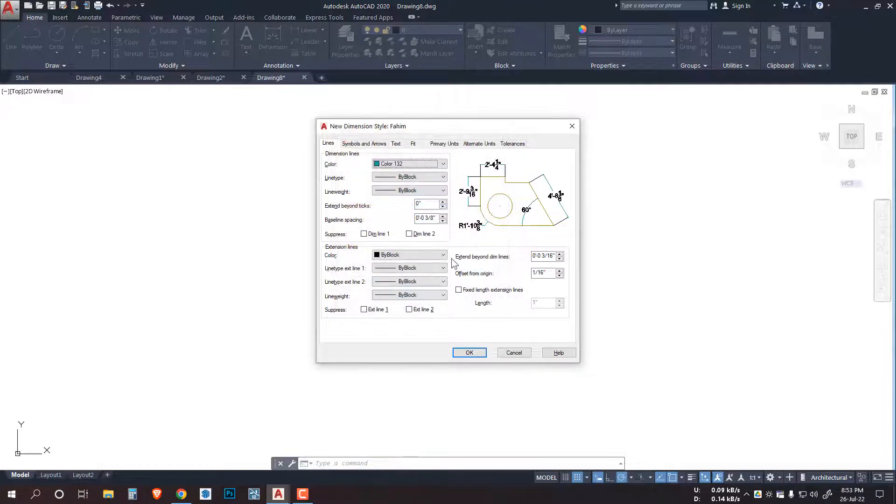
Set the linetype of the dimension lines to Continuous.
{"action": "left_click", "coordinate": [419, 178]}
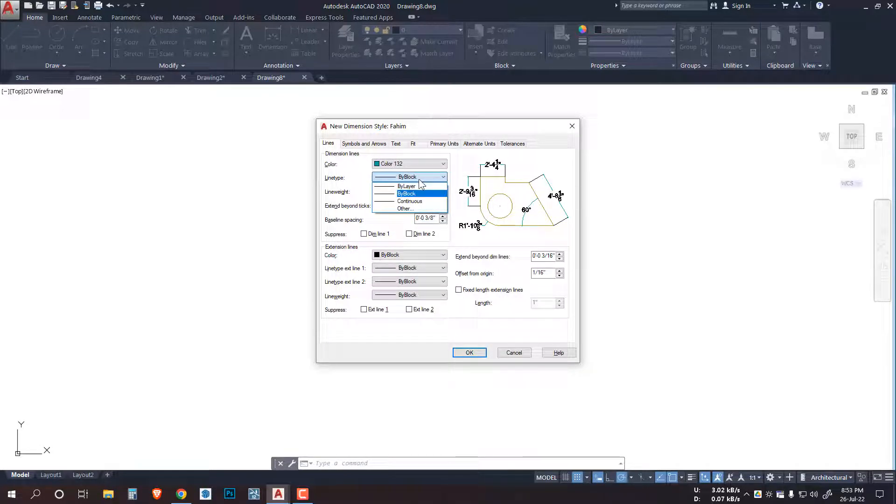
{"action": "left_click", "coordinate": [419, 179]}
{"action": "left_click", "coordinate": [408, 177]}
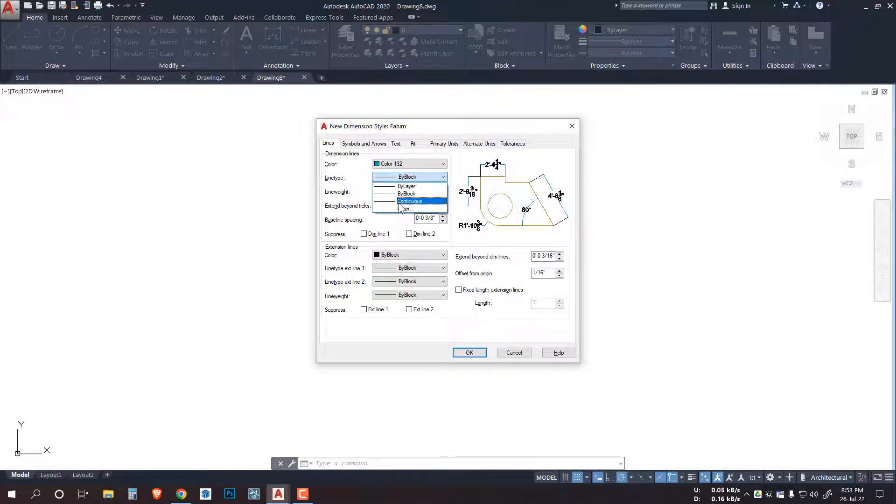
{"action": "left_click", "coordinate": [400, 202]}
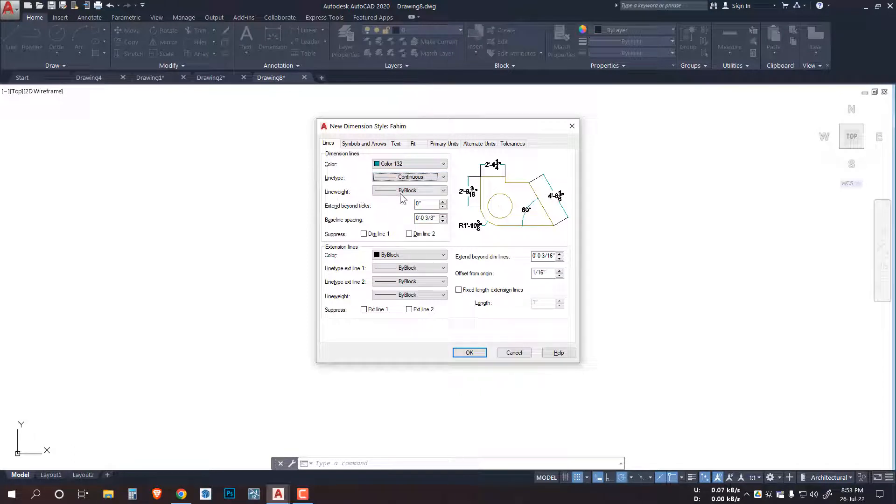
Give the dimension lines a 0.15 mm lineweight and extend them 5 inches beyond ticks.
{"action": "left_click", "coordinate": [400, 193]}
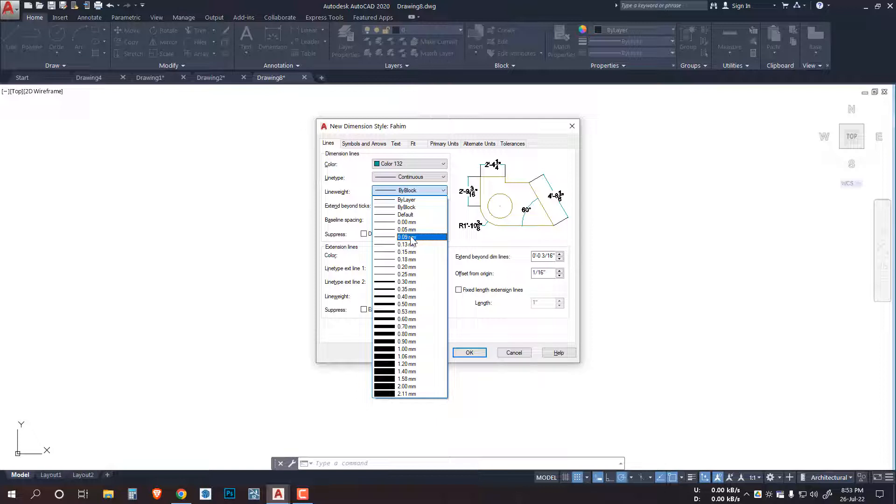
{"action": "left_click", "coordinate": [412, 253]}
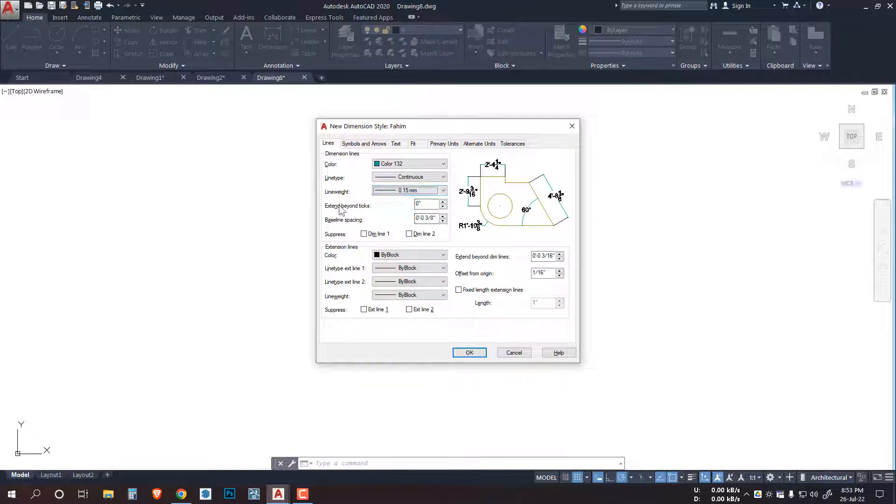
{"action": "left_click", "coordinate": [426, 204]}
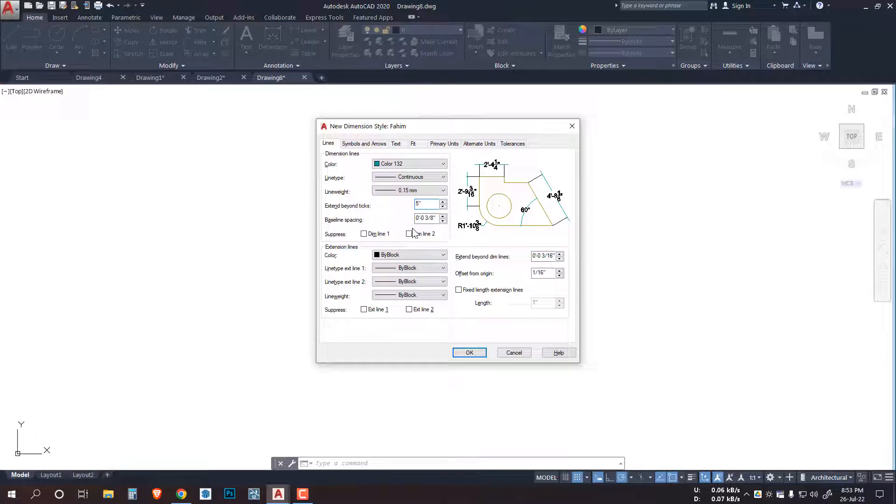
Set the color of the extension lines to index color 132.
{"action": "left_click", "coordinate": [405, 256]}
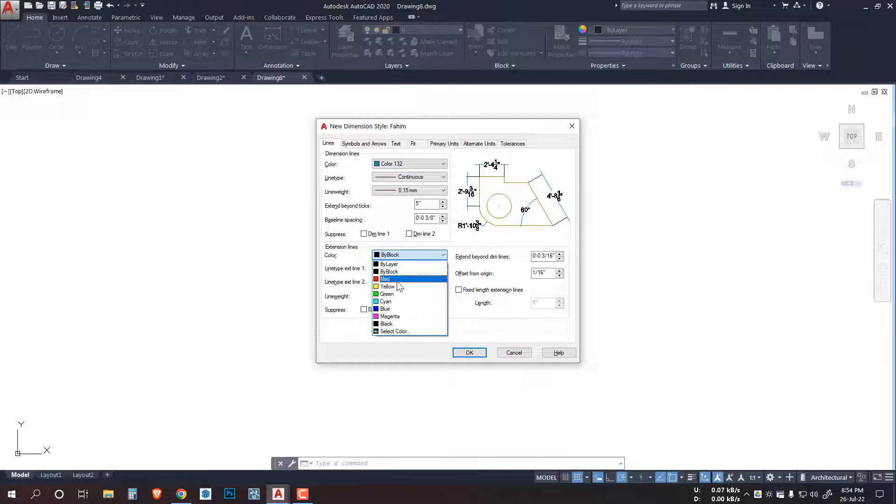
{"action": "left_click", "coordinate": [395, 331]}
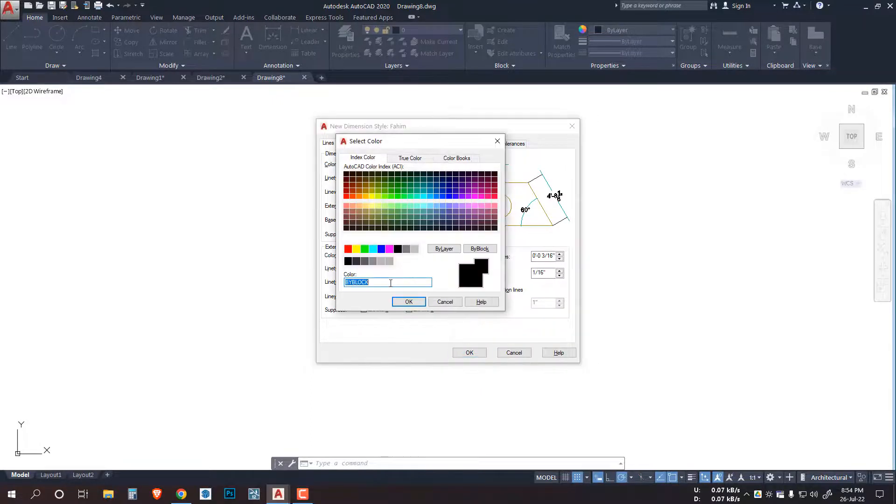
{"action": "type", "text": "132"}
{"action": "key", "text": "Return"}
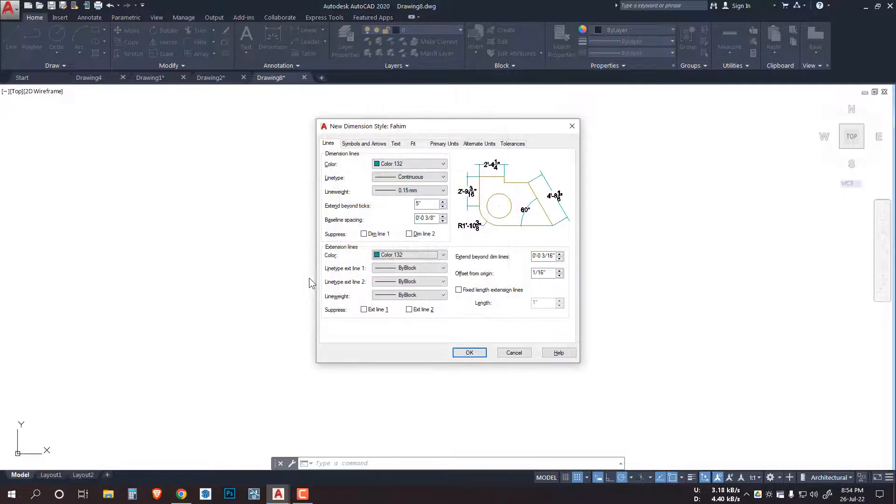
Set both extension line linetypes to Continuous and the extension line lineweight to 0.15 mm.
{"action": "left_click", "coordinate": [413, 272]}
{"action": "left_click", "coordinate": [416, 295]}
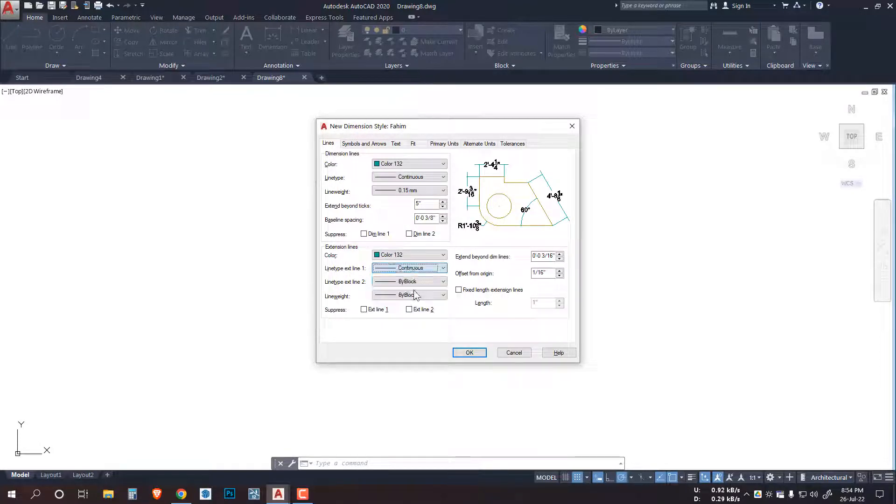
{"action": "left_click", "coordinate": [414, 282]}
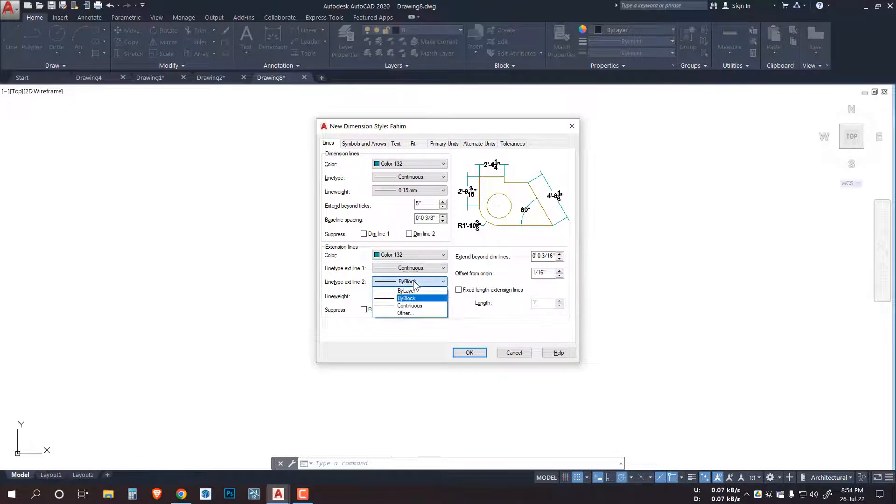
{"action": "left_click", "coordinate": [422, 305]}
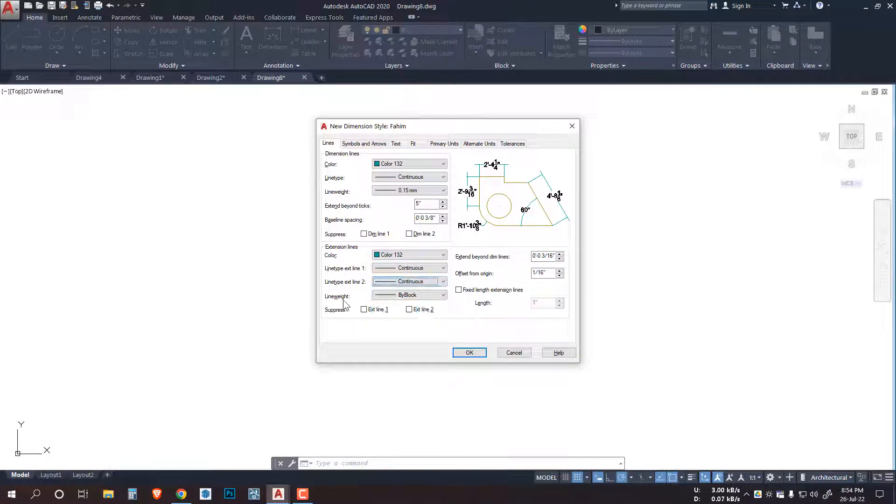
{"action": "left_click", "coordinate": [417, 295]}
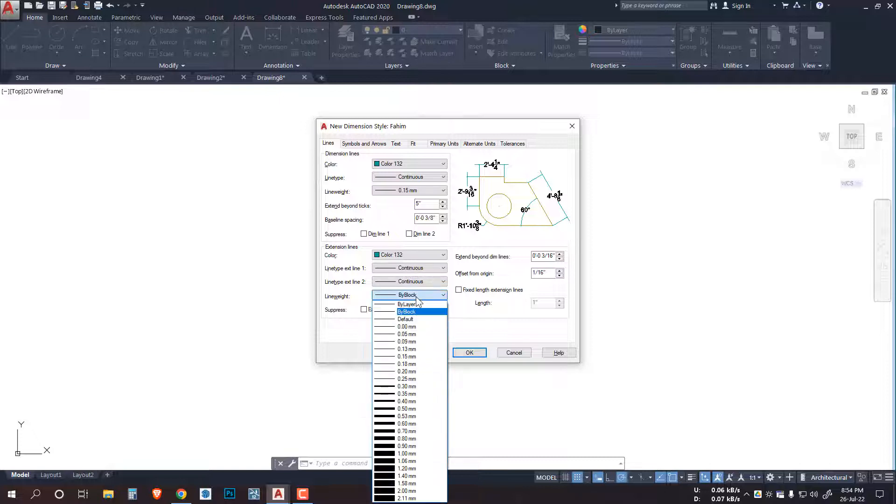
{"action": "left_click", "coordinate": [409, 357]}
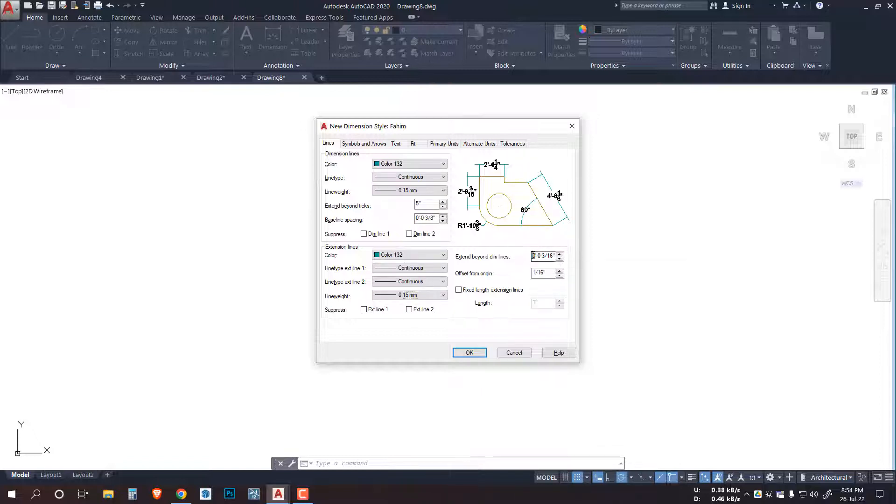
Set extension lines to extend 5 inches beyond dim lines, offset 8 inches from origin, with fixed length extension lines turned on.
{"action": "left_click_drag", "start_coordinate": [534, 255], "coordinate": [575, 256]}
{"action": "type", "text": "5"}
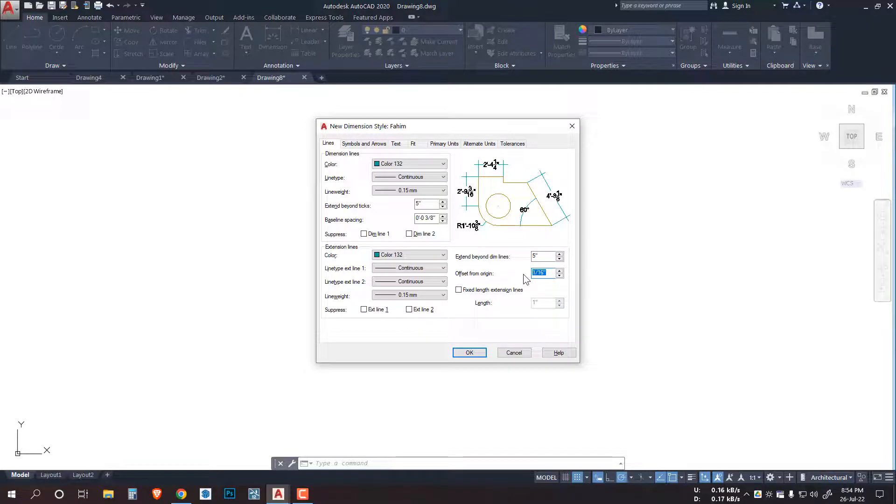
{"action": "type", "text": "8"}
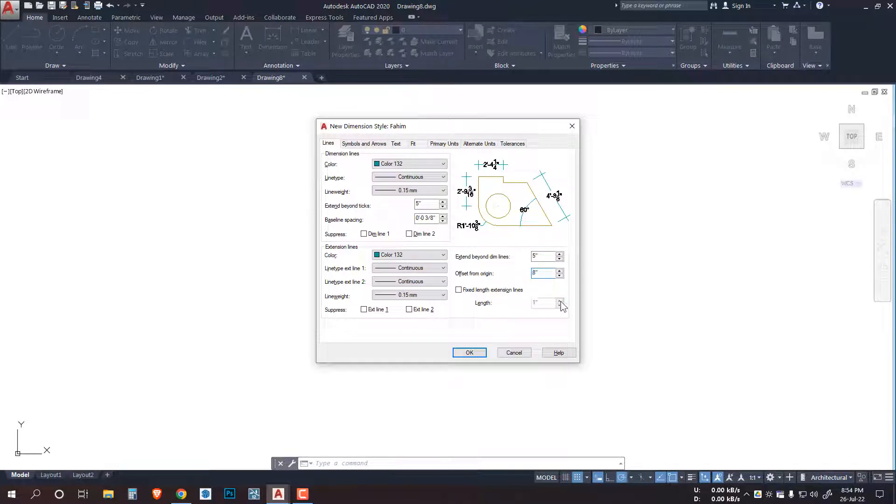
{"action": "left_click", "coordinate": [478, 290]}
{"action": "key", "text": "Tab"}
Save the new dimension style, make it the current style and close the Dimension Style Manager.
{"action": "left_click", "coordinate": [472, 351]}
{"action": "left_click", "coordinate": [547, 198]}
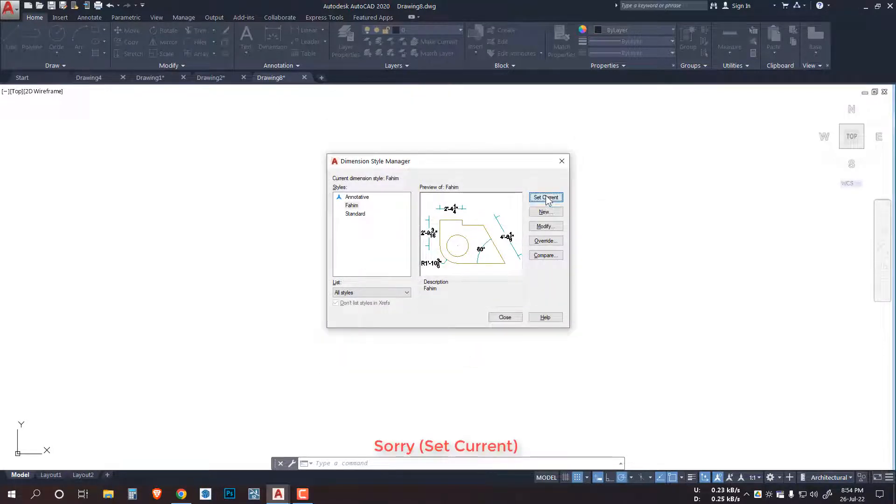
{"action": "left_click", "coordinate": [505, 317]}
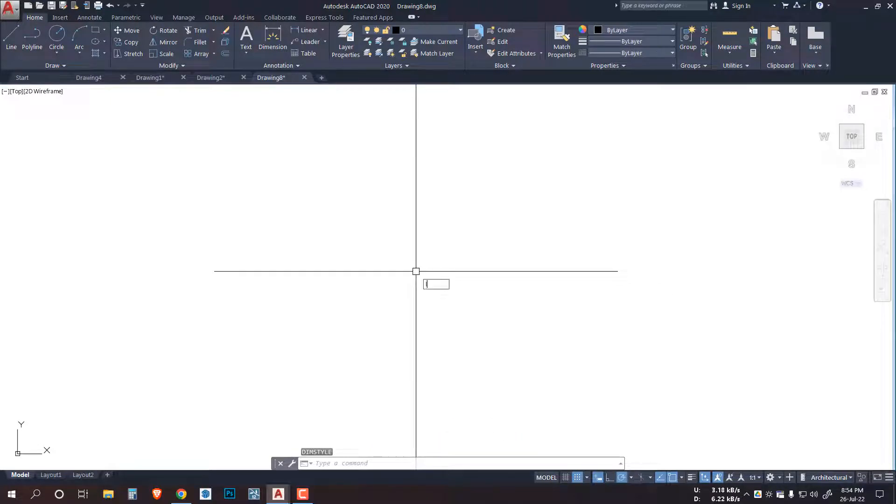
Draw a single horizontal line 5 feet long in the empty drawing area.
{"action": "type", "text": "l"}
{"action": "key", "text": "Return"}
{"action": "left_click", "coordinate": [311, 267]}
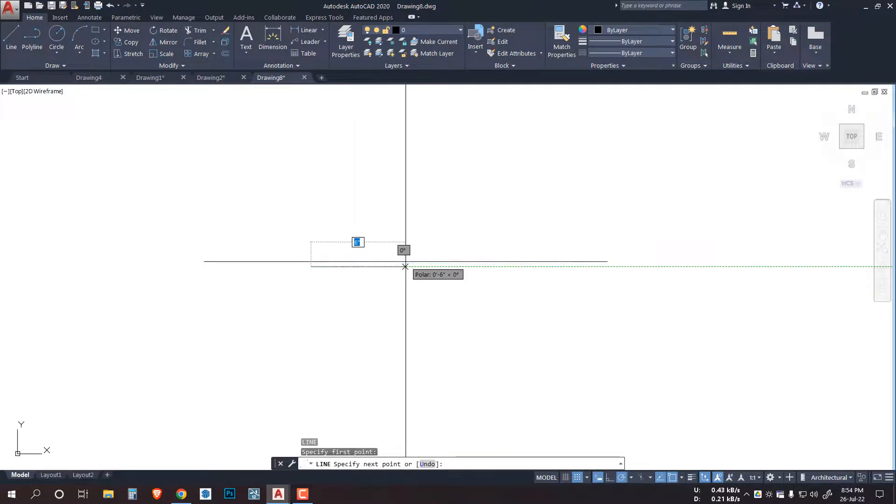
{"action": "type", "text": "5"}
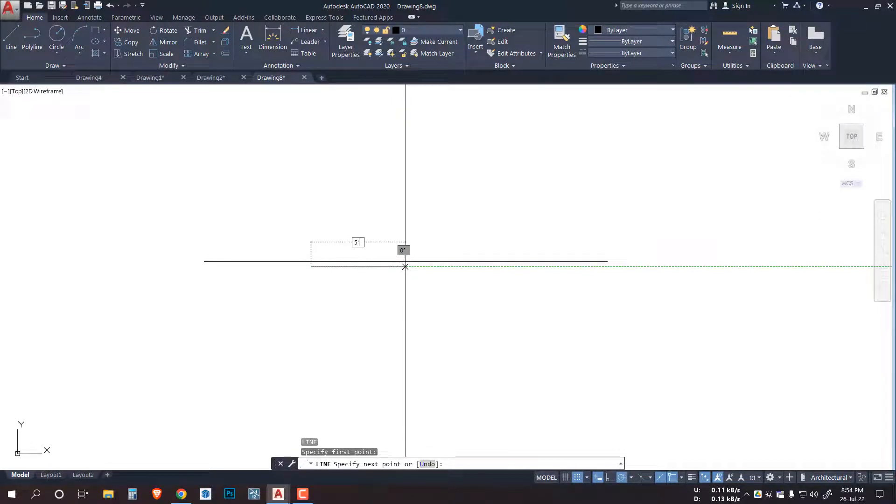
{"action": "key", "text": "Return"}
{"action": "scroll", "coordinate": [405, 262], "scroll_direction": "down", "scroll_amount": 6}
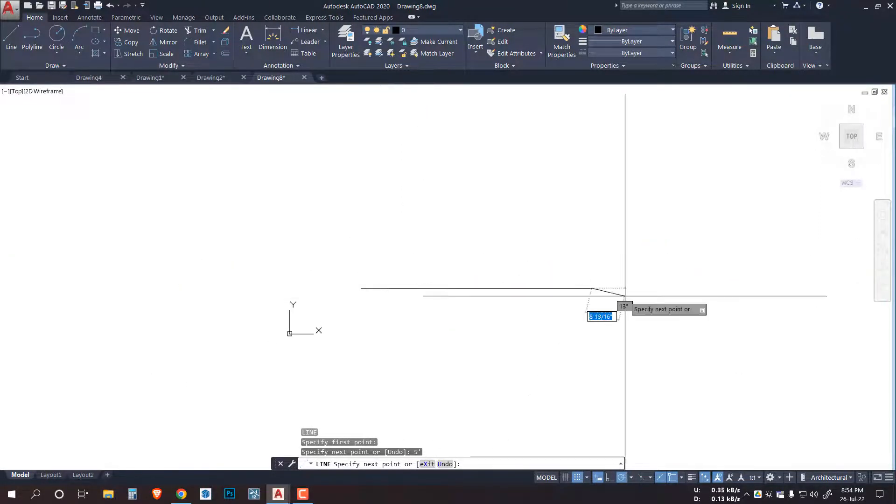
{"action": "middle_click_drag", "start_coordinate": [547, 300], "coordinate": [530, 320]}
{"action": "scroll", "coordinate": [529, 319], "scroll_direction": "up", "scroll_amount": 4}
{"action": "key", "text": "Escape"}
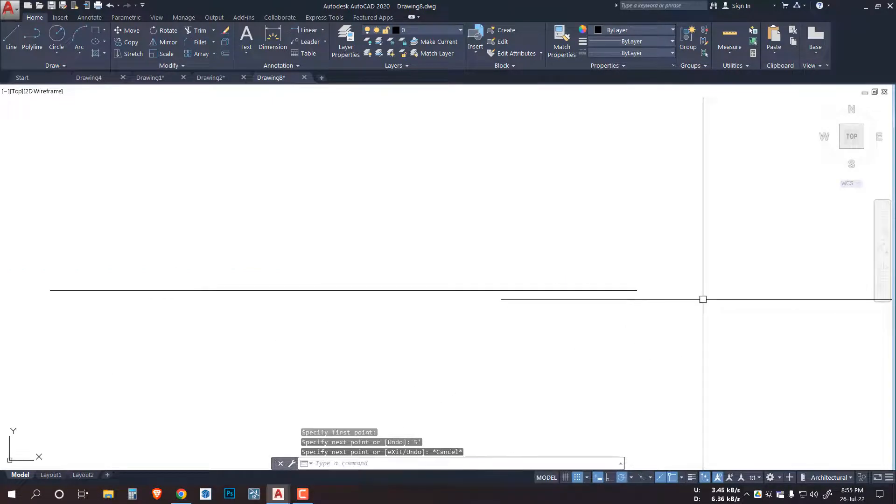
Dimension the 5-foot line between its two endpoints, placing the dimension above the line.
{"action": "left_click", "coordinate": [272, 39]}
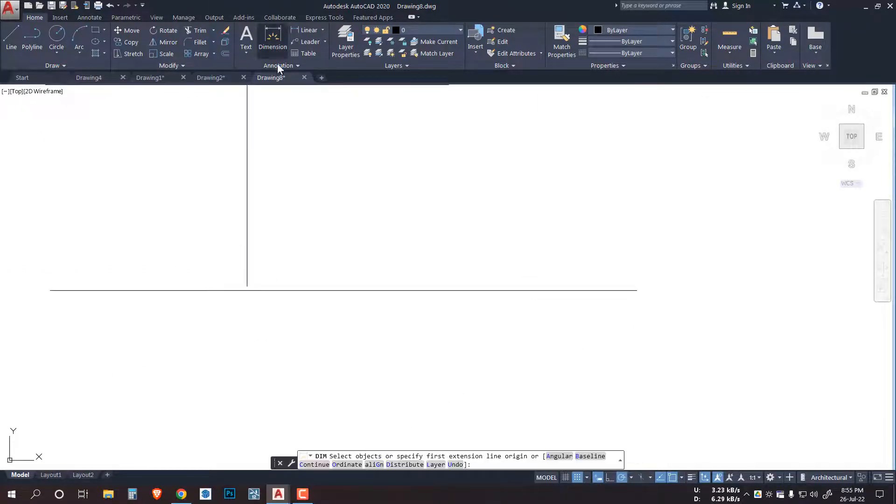
{"action": "left_click", "coordinate": [50, 290]}
{"action": "left_click", "coordinate": [638, 290]}
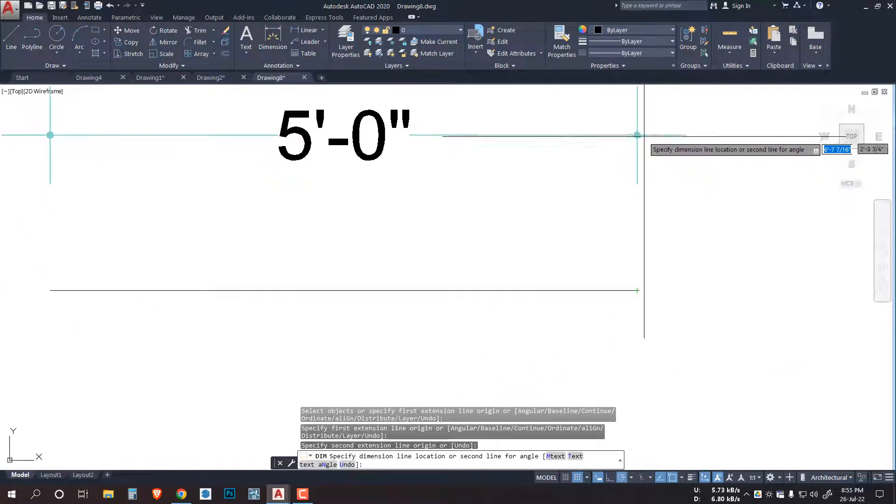
{"action": "middle_click_drag", "start_coordinate": [641, 154], "coordinate": [678, 257]}
{"action": "left_click", "coordinate": [668, 240]}
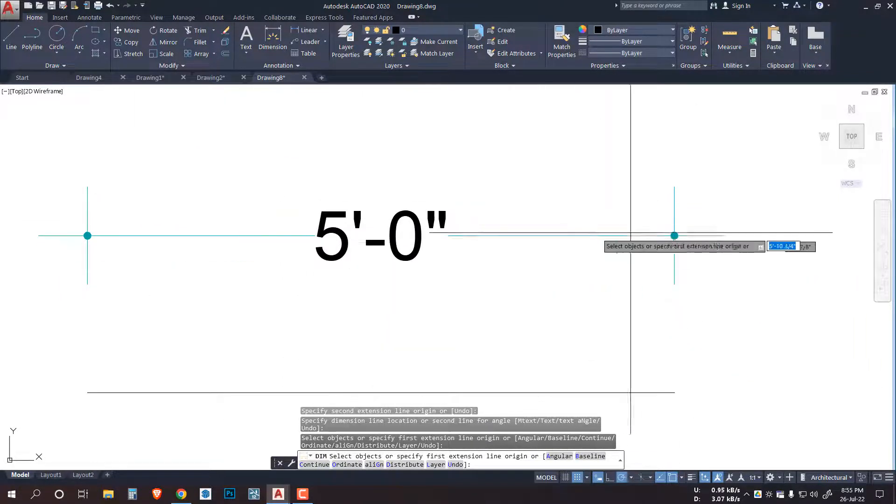
{"action": "scroll", "coordinate": [685, 234], "scroll_direction": "up", "scroll_amount": 8}
{"action": "scroll", "coordinate": [578, 275], "scroll_direction": "down", "scroll_amount": 4}
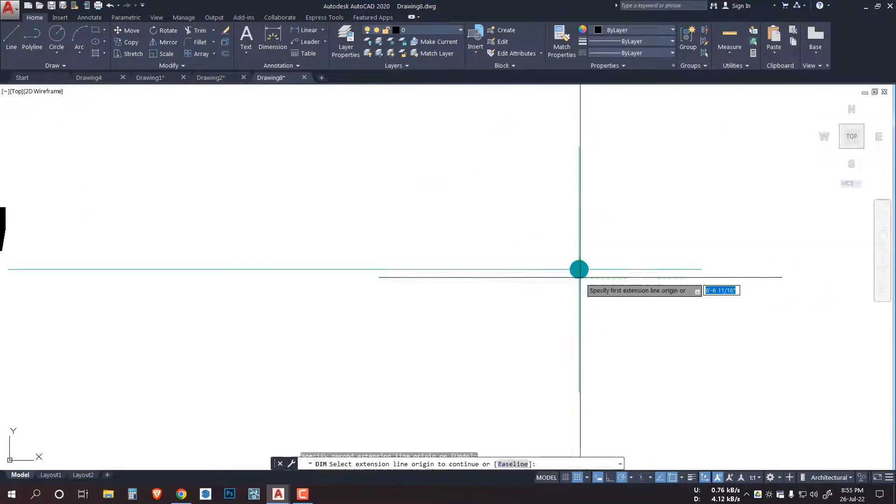
{"action": "scroll", "coordinate": [579, 271], "scroll_direction": "up", "scroll_amount": 5}
{"action": "type", "text": "c"}
{"action": "key", "text": "Return"}
{"action": "scroll", "coordinate": [579, 271], "scroll_direction": "up", "scroll_amount": 6}
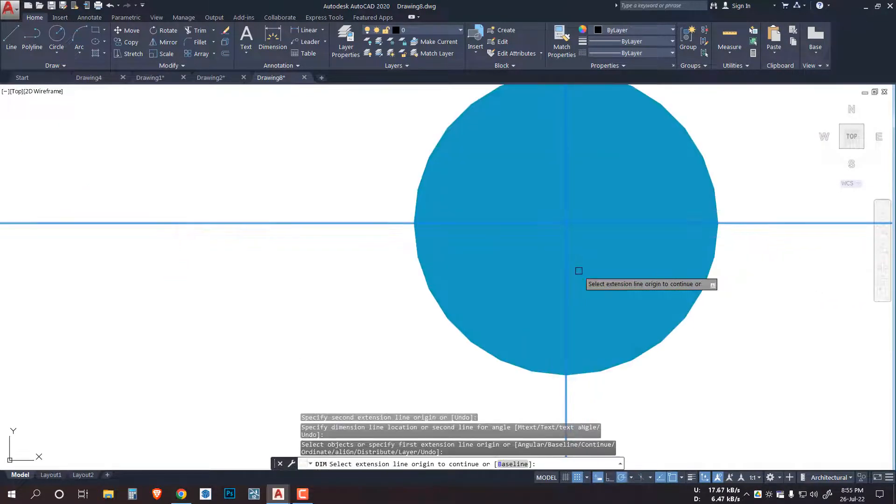
{"action": "key", "text": "Return"}
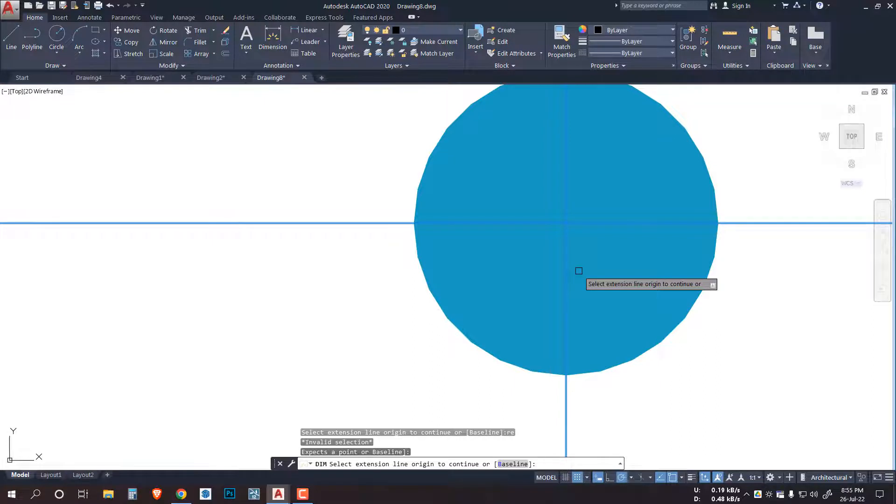
{"action": "key", "text": "Escape"}
{"action": "key", "text": "Escape"}
{"action": "key", "text": "Escape"}
{"action": "key", "text": "Escape"}
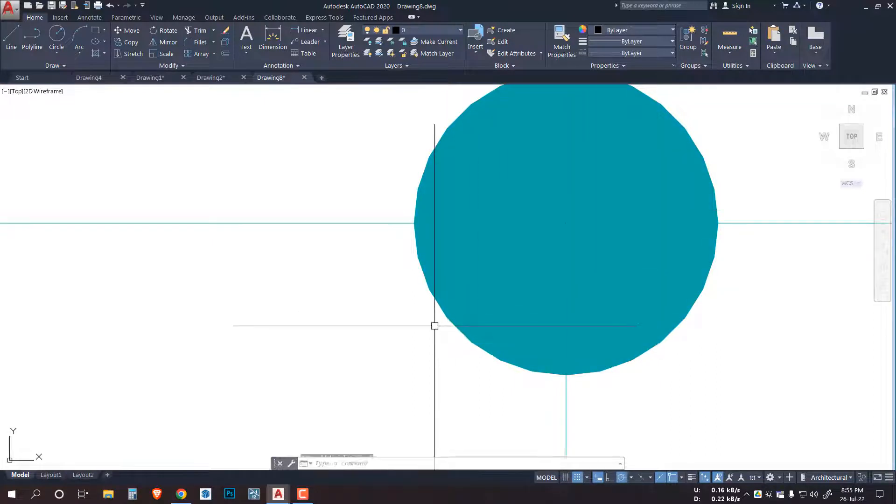
Regenerate the drawing to smooth the display of the dimension's dot arrowheads.
{"action": "type", "text": "re"}
{"action": "key", "text": "Return"}
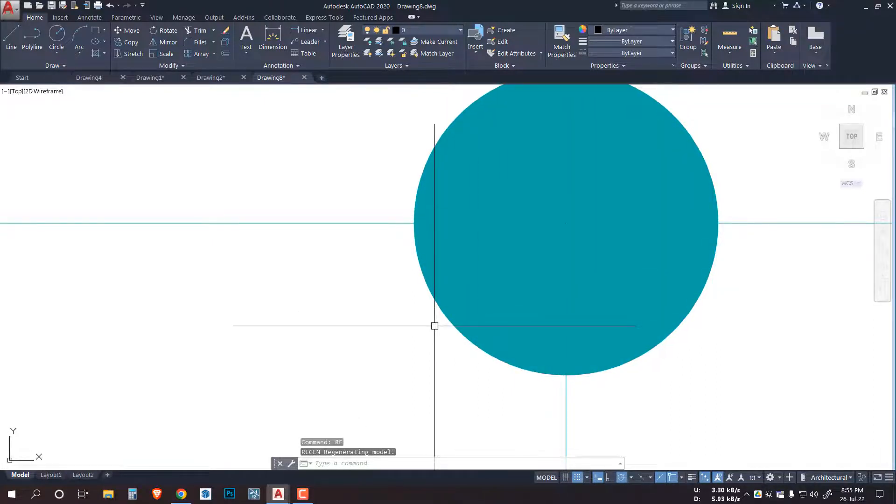
{"action": "scroll", "coordinate": [434, 326], "scroll_direction": "down", "scroll_amount": 5}
{"action": "scroll", "coordinate": [555, 284], "scroll_direction": "up", "scroll_amount": 6}
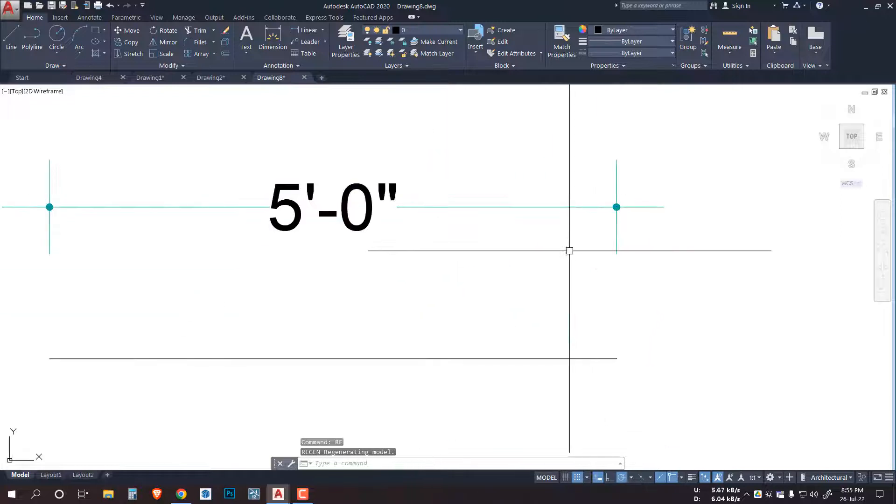
{"action": "middle_click_drag", "start_coordinate": [570, 250], "coordinate": [643, 289]}
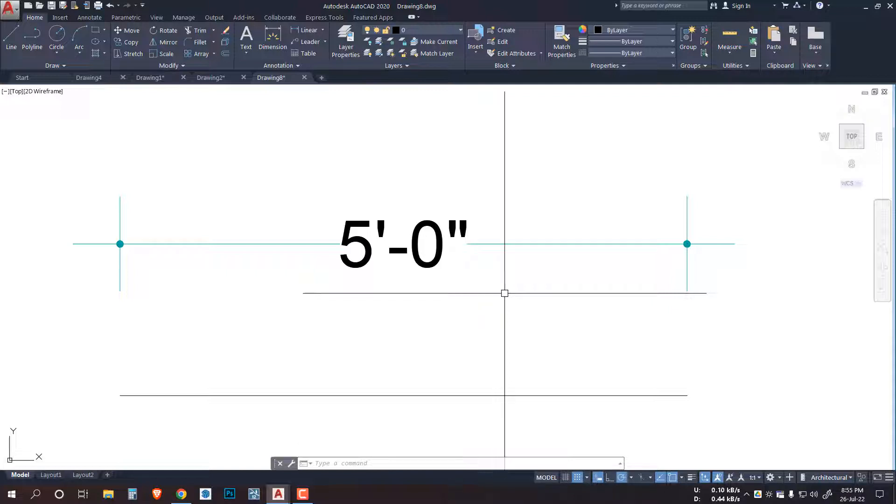
Modify the current dimension style so extension lines are offset 5'-0" from origin, and close the Dimension Style Manager.
{"action": "left_click", "coordinate": [415, 395]}
{"action": "left_click", "coordinate": [490, 245]}
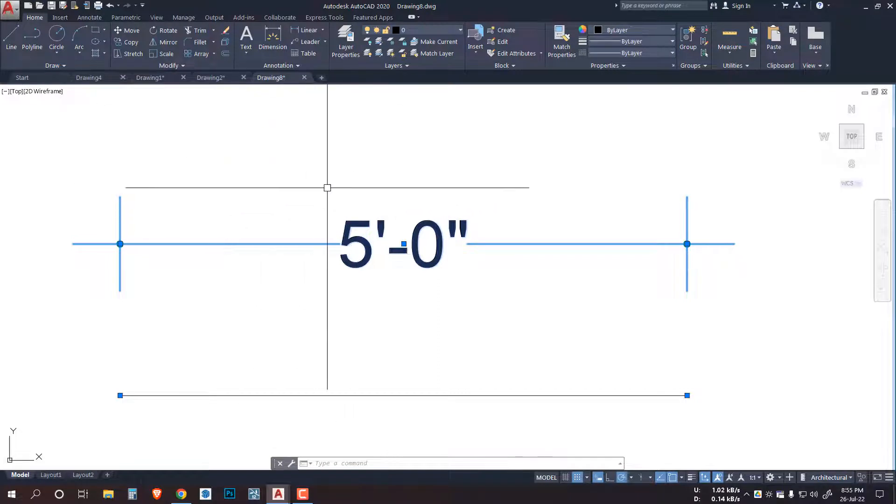
{"action": "key", "text": "Return"}
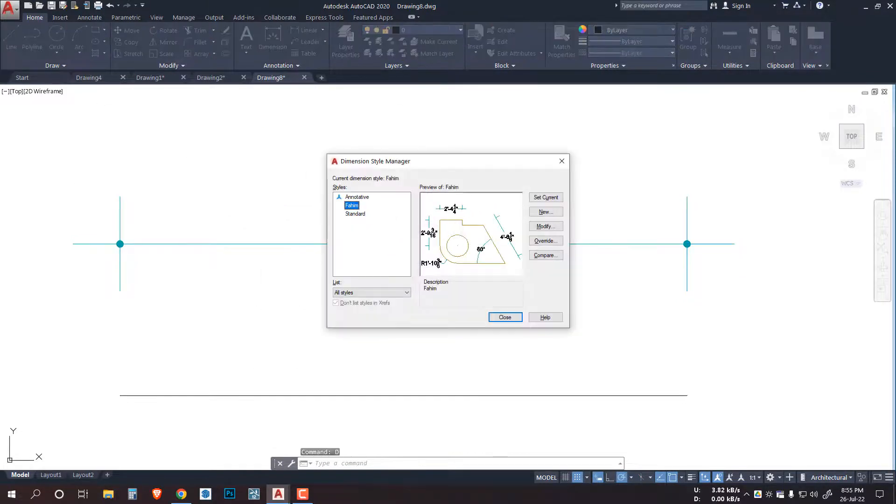
{"action": "left_click", "coordinate": [540, 229]}
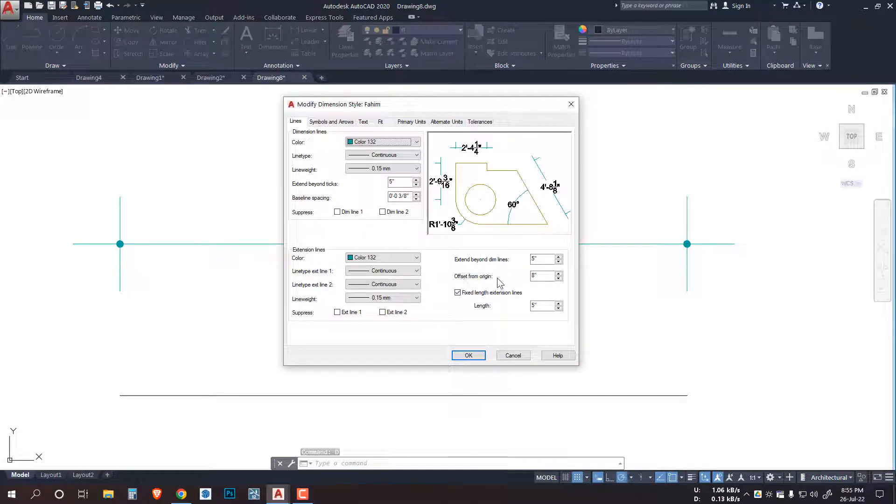
{"action": "double_click", "coordinate": [534, 276]}
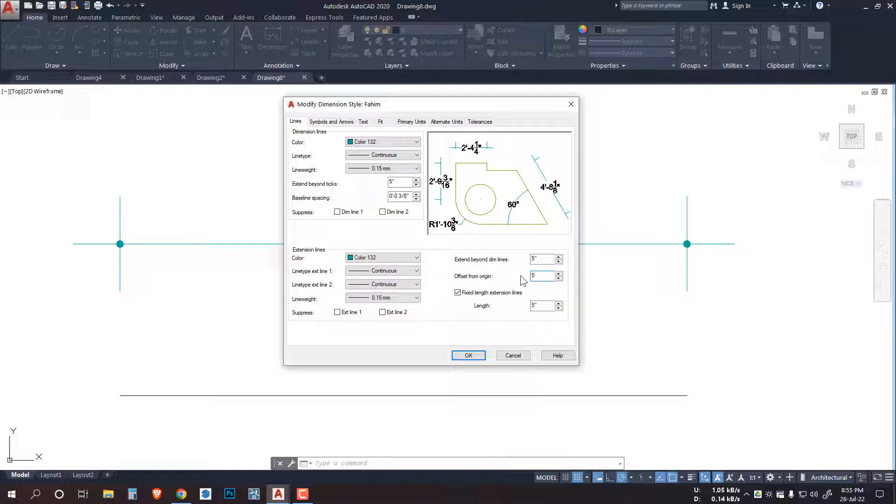
{"action": "type", "text": "5'-0\""}
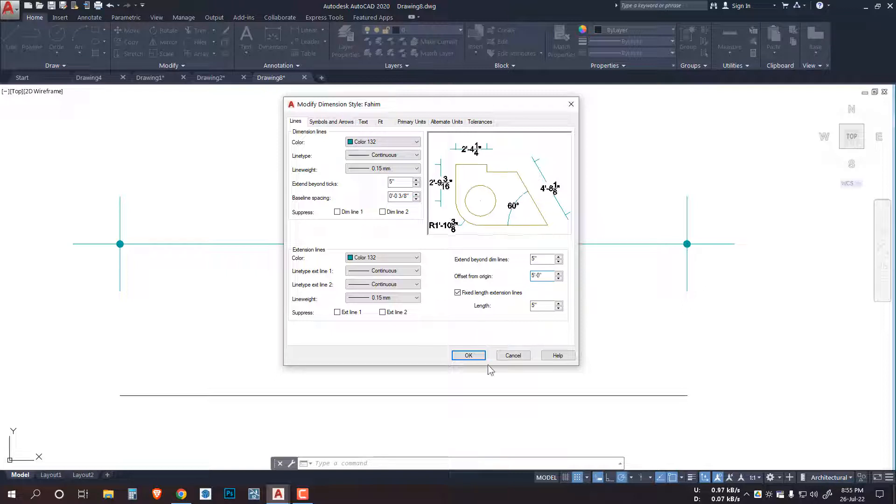
{"action": "left_click", "coordinate": [468, 356]}
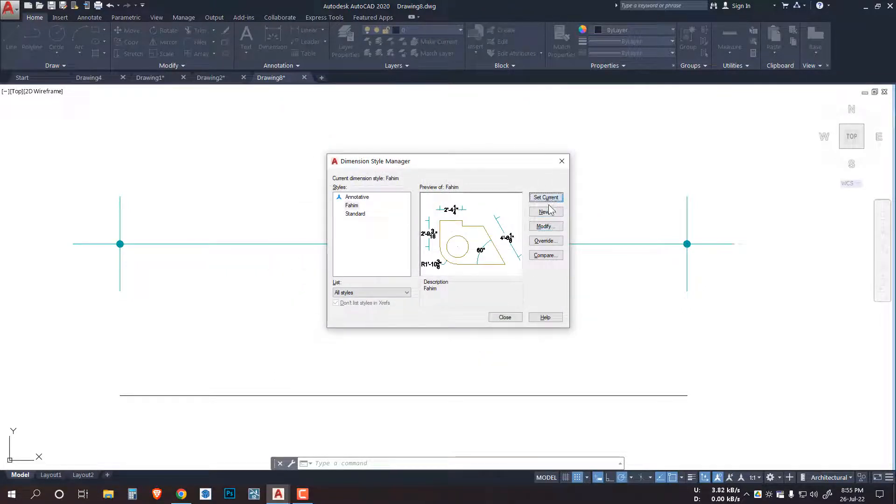
{"action": "left_click", "coordinate": [508, 318]}
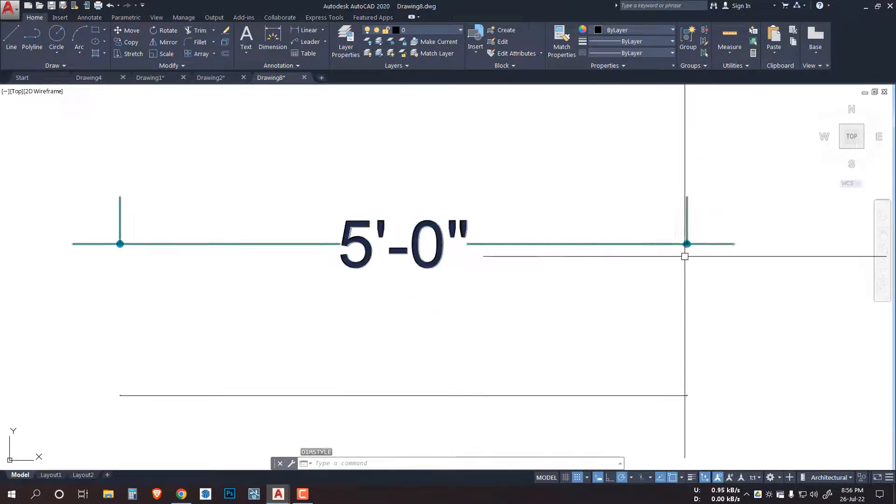
Stretch the 5'-0" dimension upward by its grip so it sits much farther above the line.
{"action": "scroll", "coordinate": [692, 271], "scroll_direction": "down", "scroll_amount": 4}
{"action": "left_click_drag", "start_coordinate": [550, 289], "coordinate": [490, 212]}
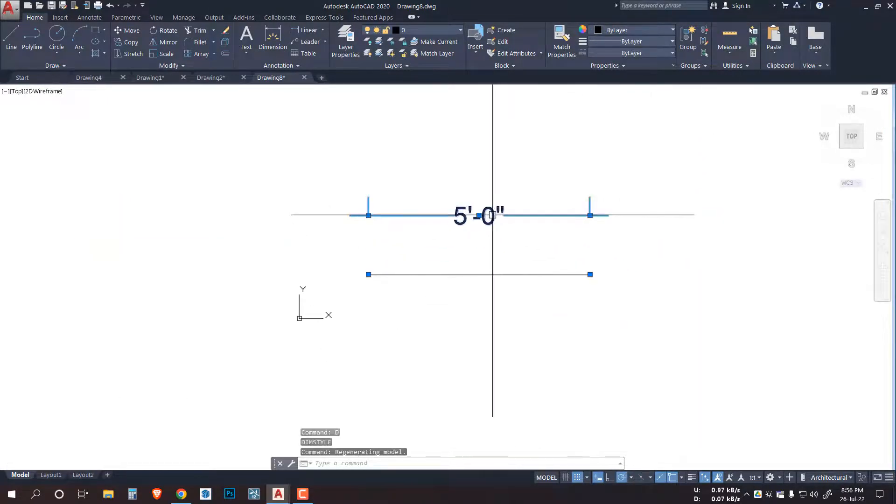
{"action": "left_click", "coordinate": [590, 215]}
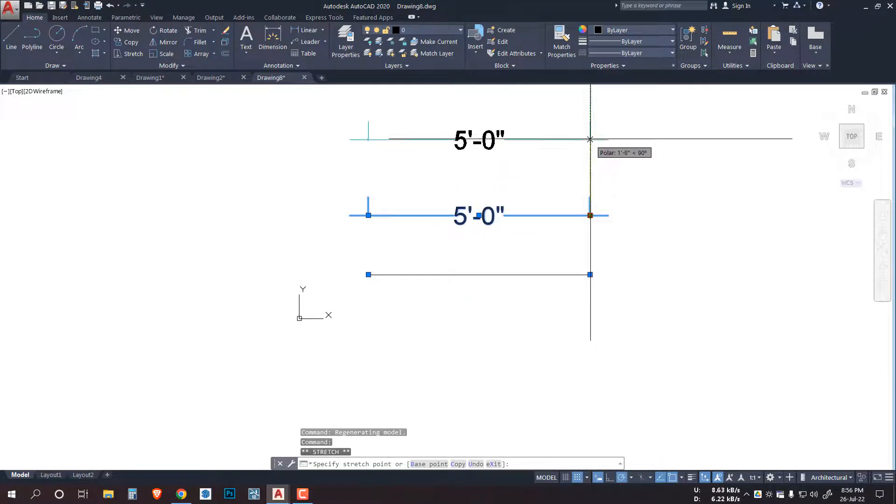
{"action": "middle_click_drag", "start_coordinate": [605, 110], "coordinate": [580, 196]}
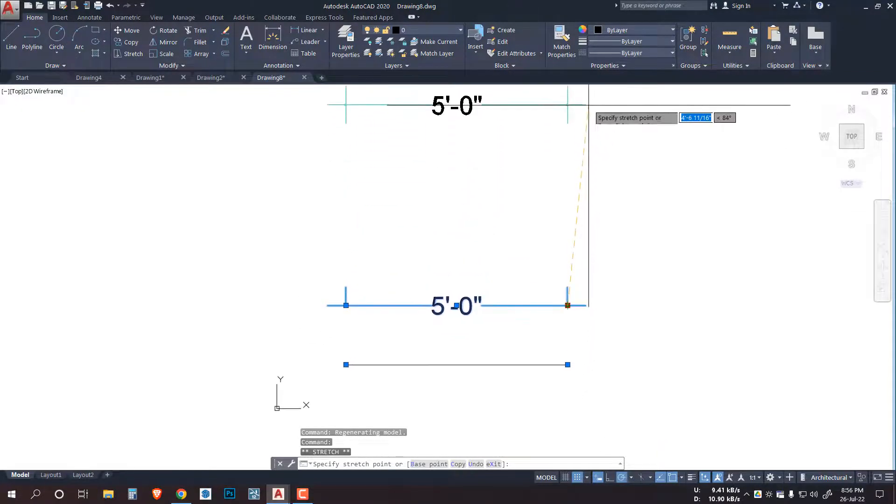
{"action": "scroll", "coordinate": [581, 142], "scroll_direction": "up", "scroll_amount": 5}
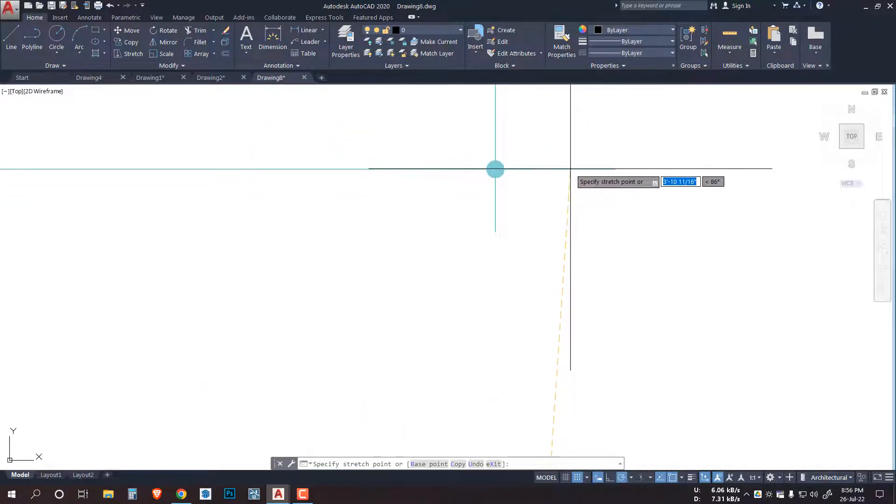
{"action": "scroll", "coordinate": [569, 195], "scroll_direction": "down", "scroll_amount": 5}
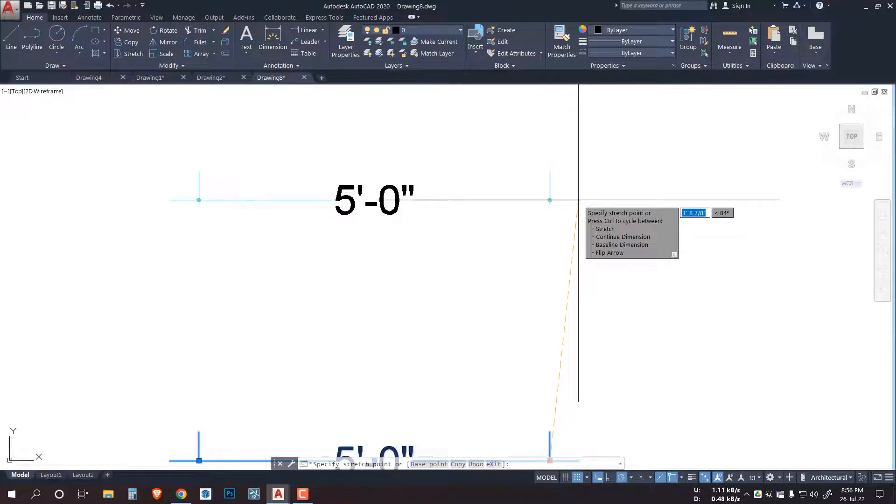
{"action": "left_click", "coordinate": [581, 157]}
{"action": "scroll", "coordinate": [567, 250], "scroll_direction": "down", "scroll_amount": 4}
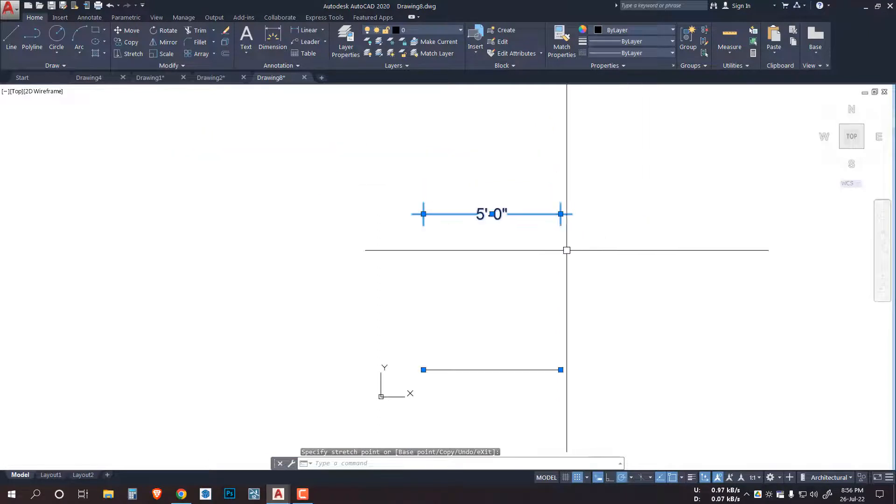
{"action": "middle_click_drag", "start_coordinate": [566, 250], "coordinate": [560, 214]}
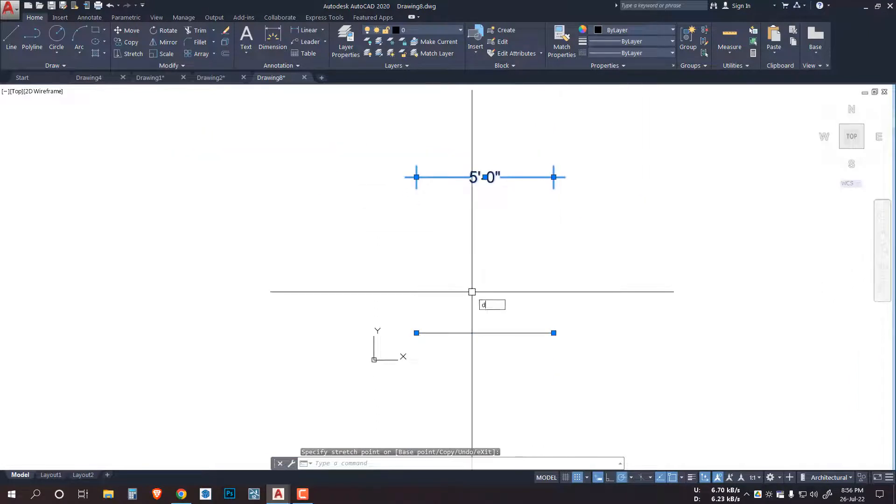
Set the current dimension style's offset from origin to 8" and close the Dimension Style Manager.
{"action": "key", "text": "Return"}
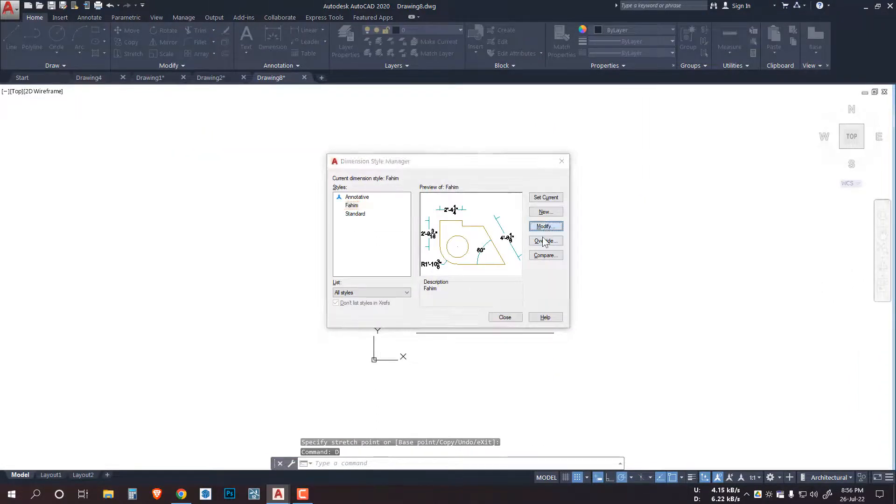
{"action": "left_click", "coordinate": [545, 226]}
{"action": "double_click", "coordinate": [549, 273]}
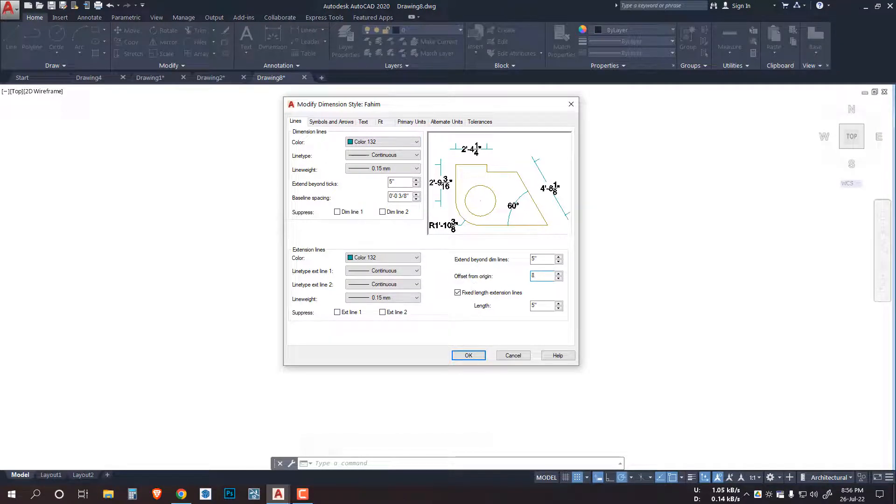
{"action": "type", "text": "8\""}
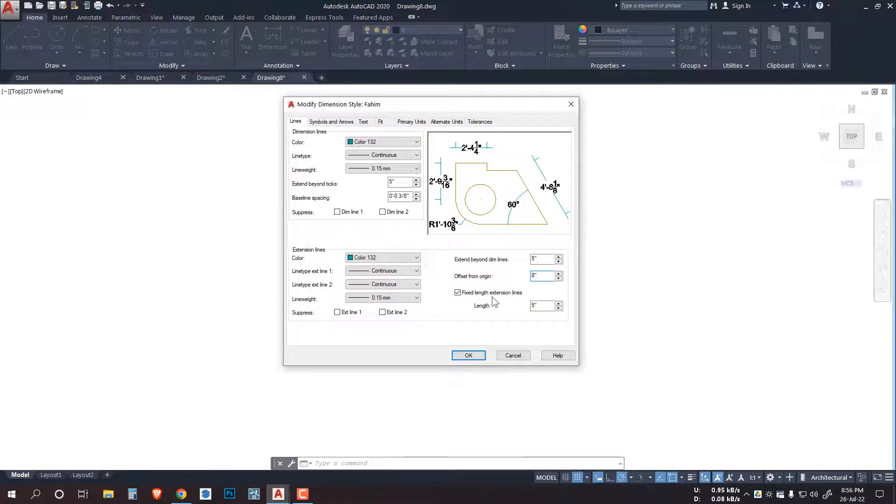
{"action": "left_click", "coordinate": [469, 355]}
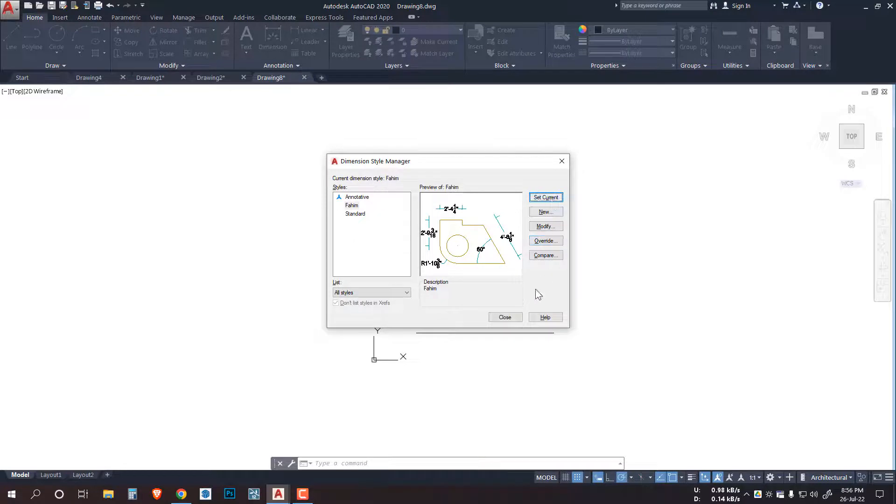
{"action": "left_click", "coordinate": [516, 316]}
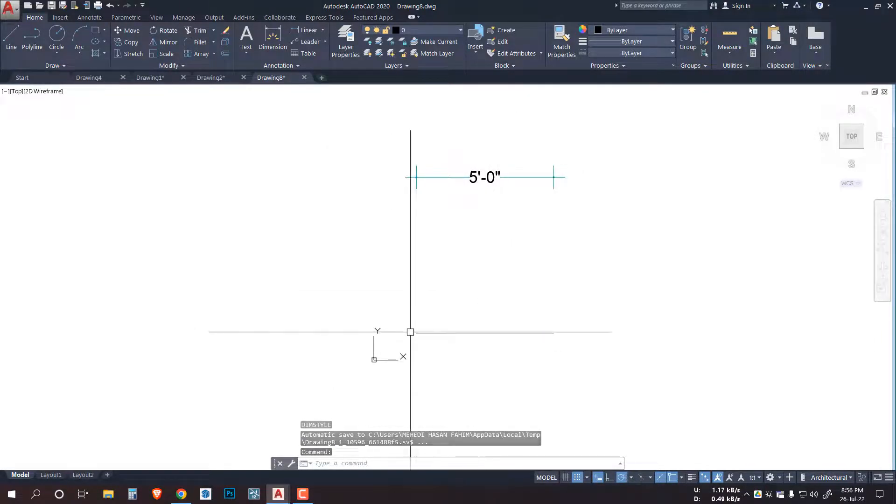
Set the current dimension style's text color to index color 132 and close the Dimension Style Manager.
{"action": "type", "text": "d"}
{"action": "key", "text": "Return"}
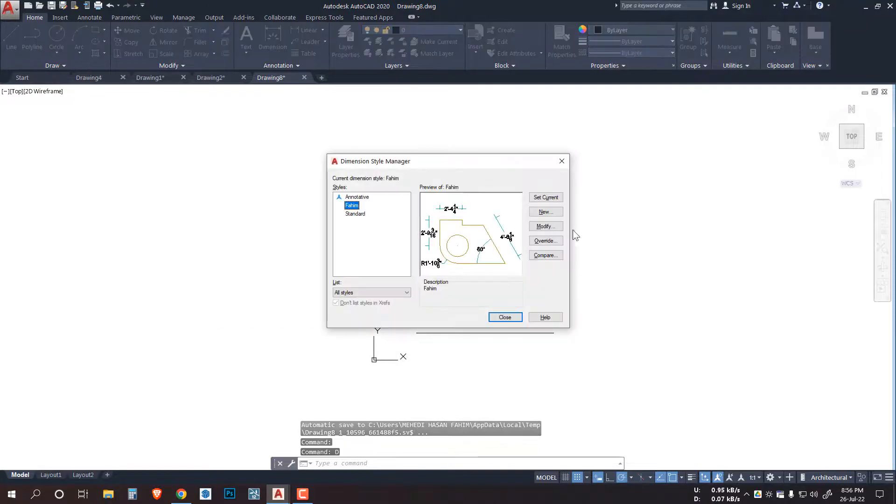
{"action": "left_click", "coordinate": [545, 226]}
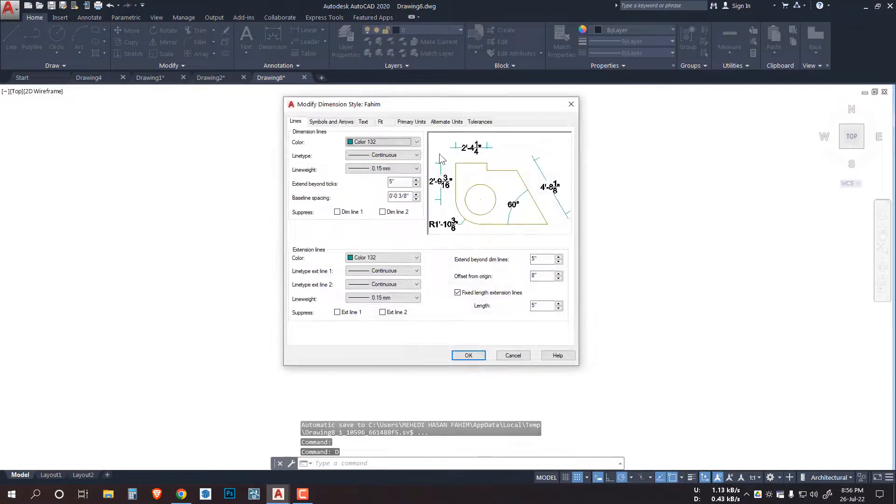
{"action": "left_click", "coordinate": [363, 121]}
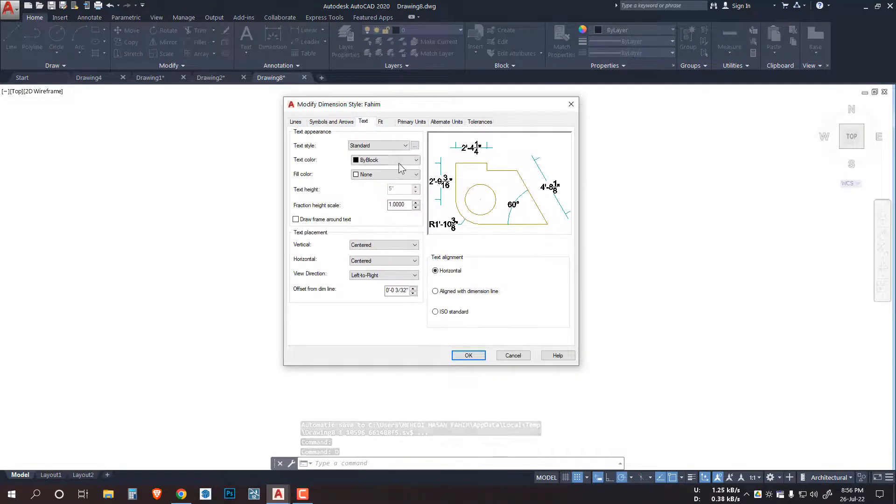
{"action": "left_click", "coordinate": [398, 160]}
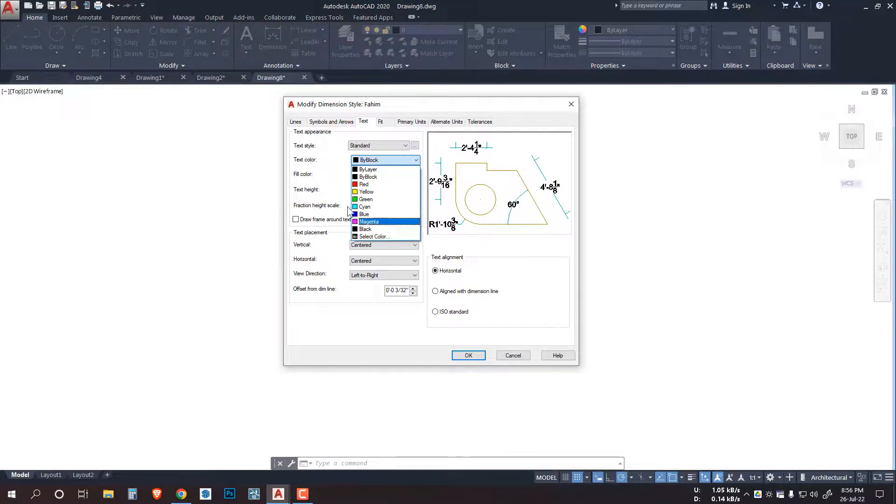
{"action": "key", "text": "Escape"}
{"action": "left_click", "coordinate": [404, 165]}
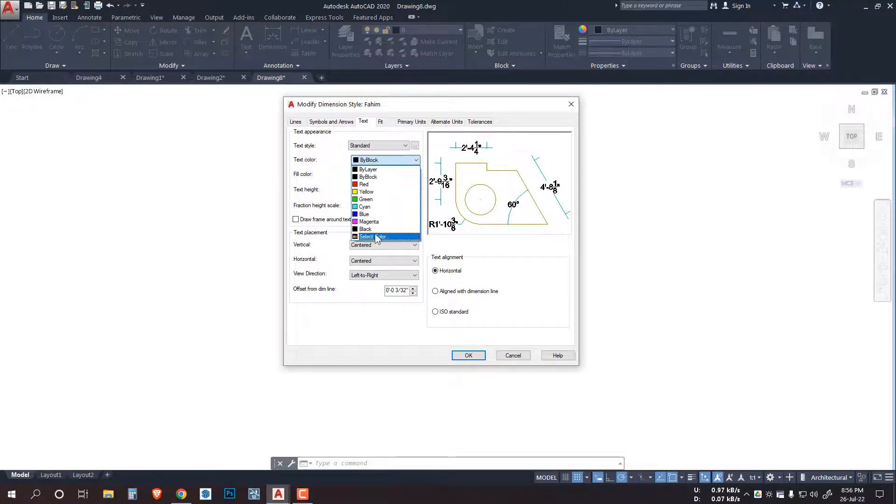
{"action": "left_click", "coordinate": [378, 239]}
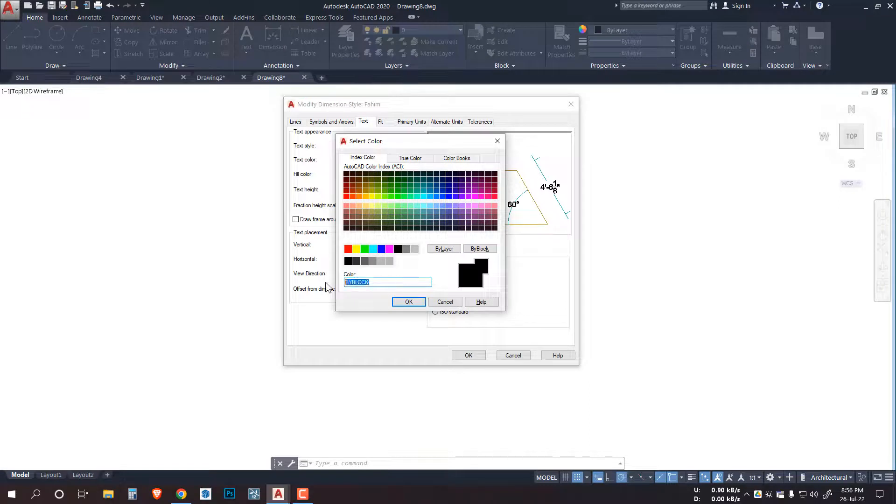
{"action": "type", "text": "132"}
{"action": "key", "text": "Return"}
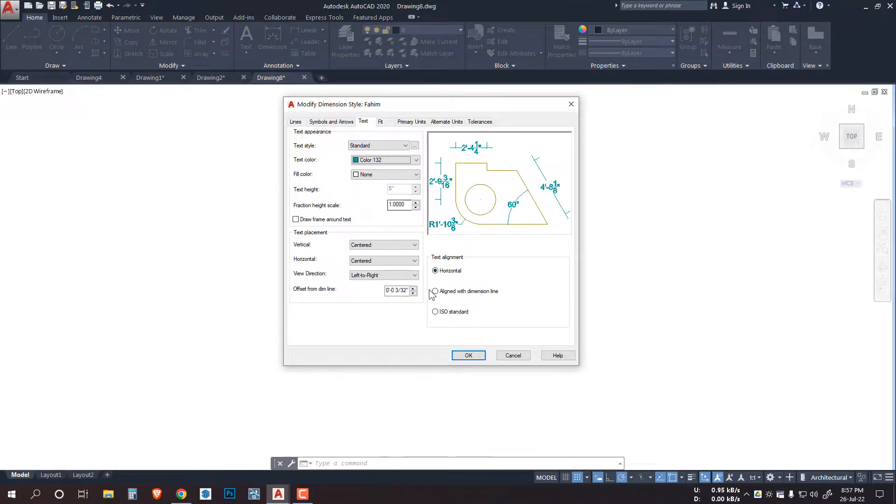
{"action": "left_click", "coordinate": [469, 356]}
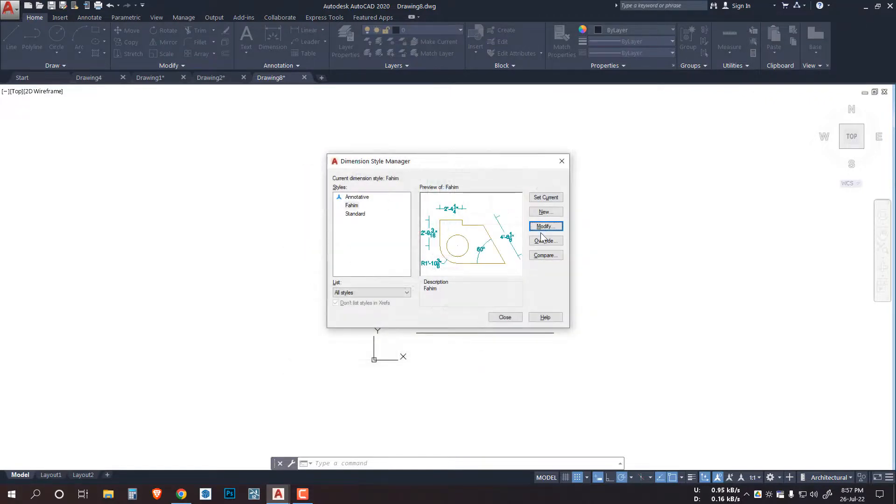
{"action": "left_click", "coordinate": [521, 320]}
{"action": "scroll", "coordinate": [481, 184], "scroll_direction": "up", "scroll_amount": 10}
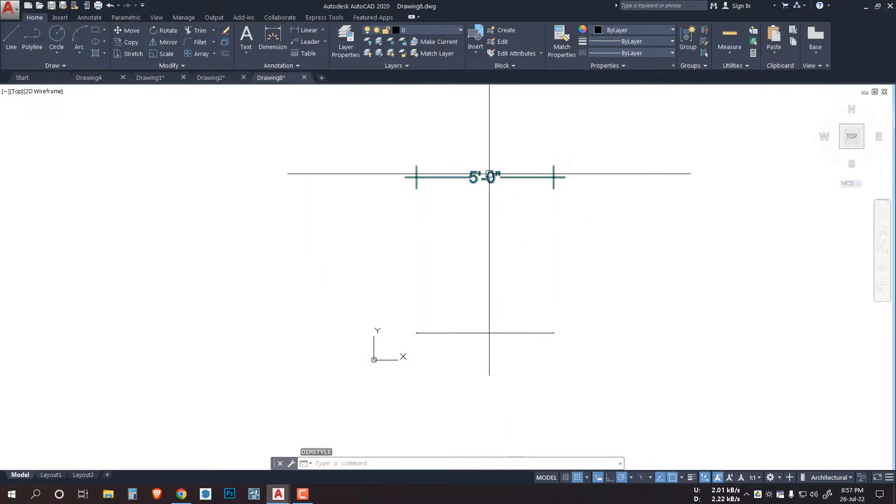
{"action": "scroll", "coordinate": [479, 187], "scroll_direction": "down", "scroll_amount": 10}
{"action": "scroll", "coordinate": [474, 190], "scroll_direction": "up", "scroll_amount": 3}
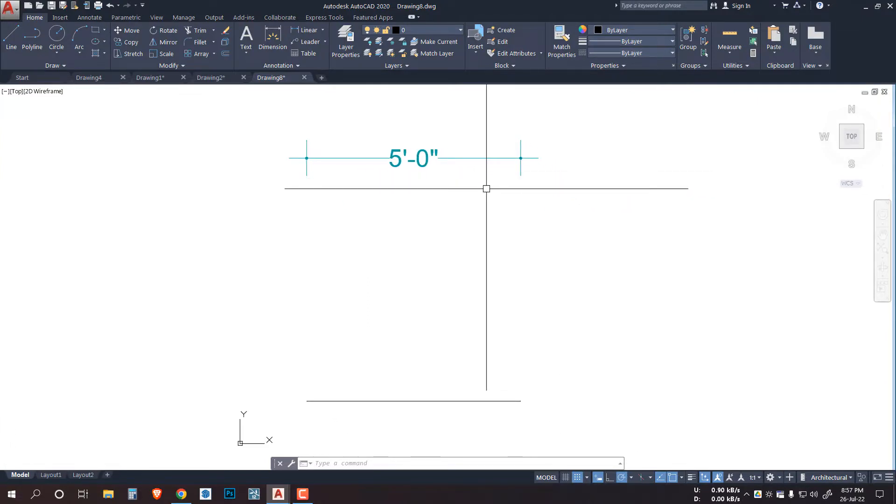
{"action": "scroll", "coordinate": [580, 254], "scroll_direction": "down", "scroll_amount": 2}
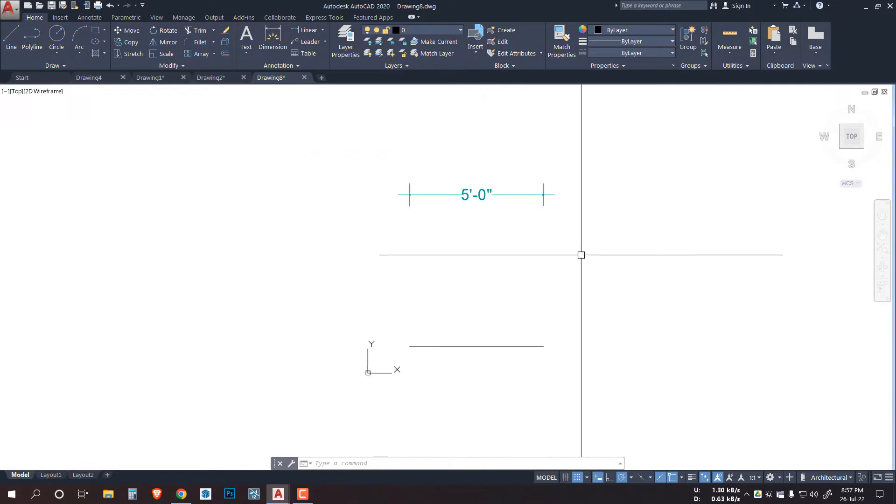